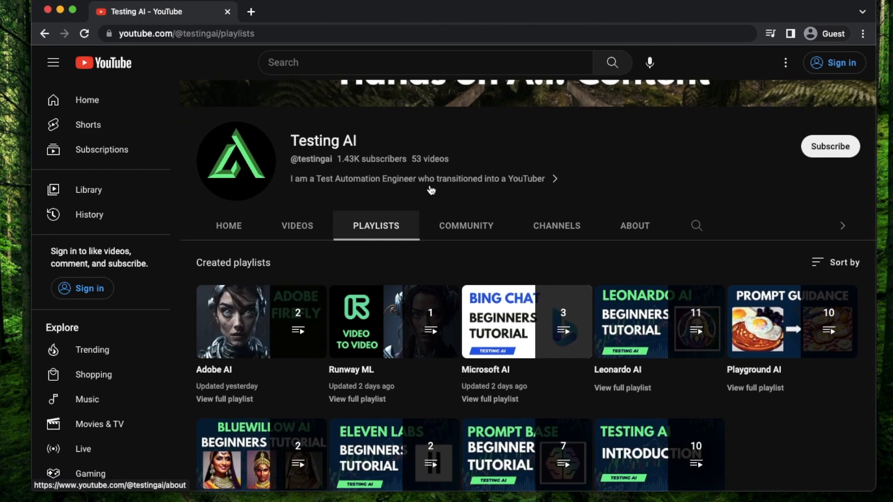
Open the Adobe AI playlist on the Testing AI YouTube channel
{"action": "scroll", "coordinate": [430, 189], "scroll_direction": "down", "scroll_amount": 1}
{"action": "left_click", "coordinate": [235, 358]}
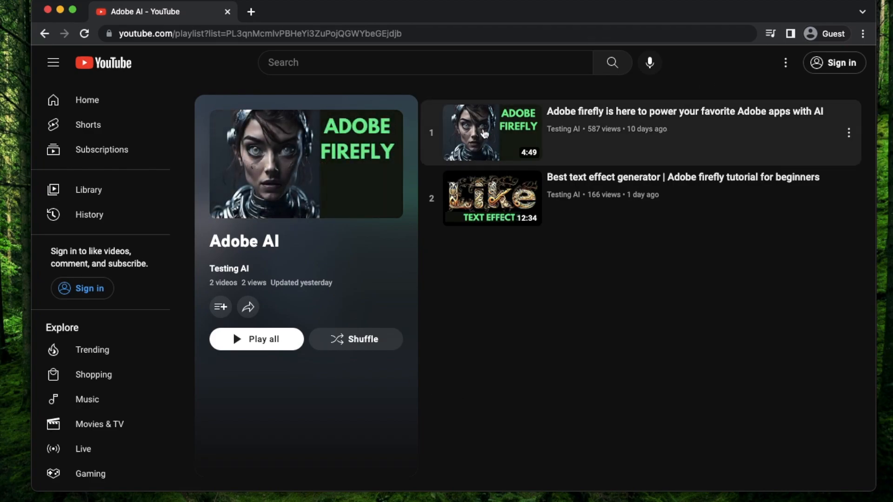
Switch to Adobe Firefly and open the Text to image generator
{"action": "key", "text": "ctrl+Right"}
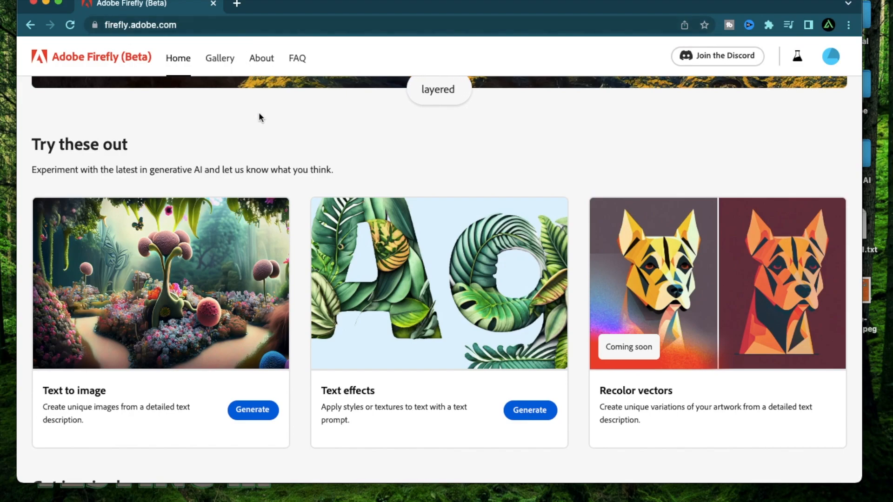
{"action": "scroll", "coordinate": [360, 170], "scroll_direction": "down", "scroll_amount": 1}
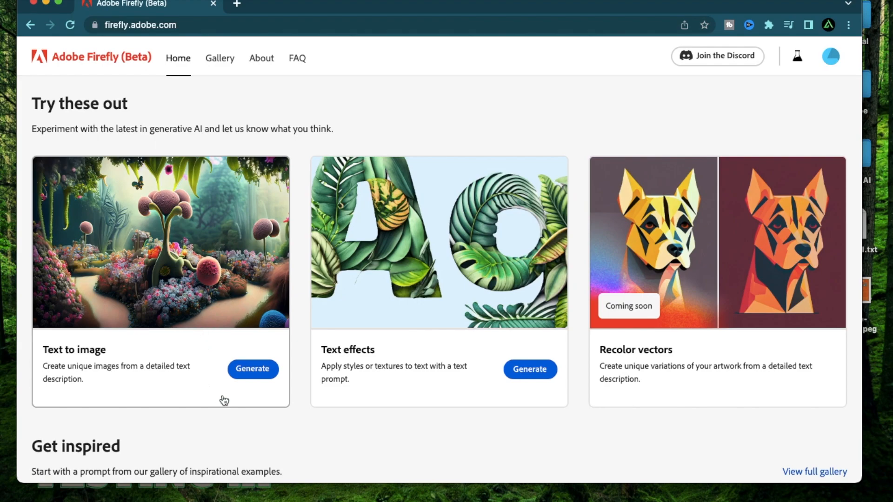
{"action": "scroll", "coordinate": [331, 425], "scroll_direction": "down", "scroll_amount": 2}
{"action": "scroll", "coordinate": [294, 353], "scroll_direction": "up", "scroll_amount": 2}
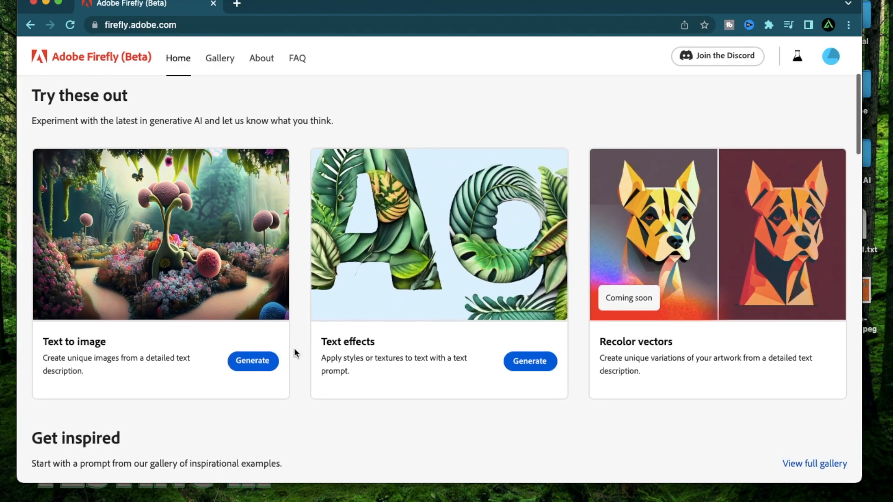
{"action": "left_click", "coordinate": [247, 362]}
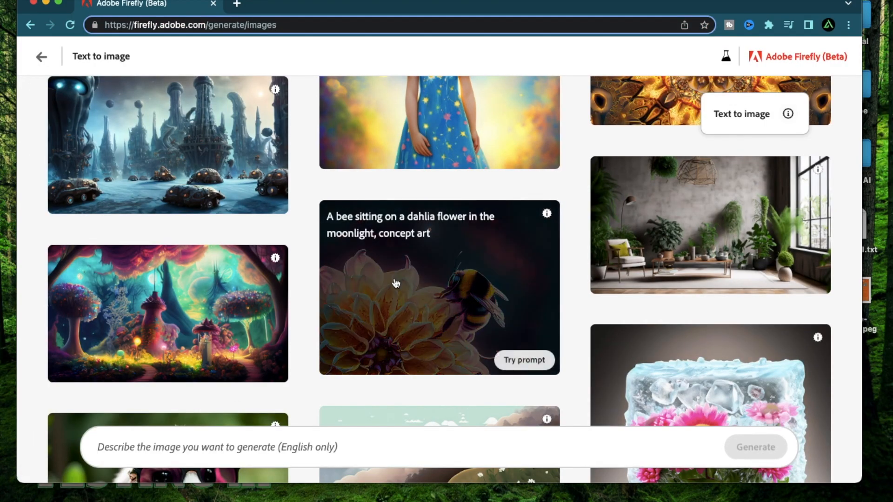
Browse the Text to image gallery to examine the range of sample images
{"action": "scroll", "coordinate": [464, 234], "scroll_direction": "up", "scroll_amount": 7}
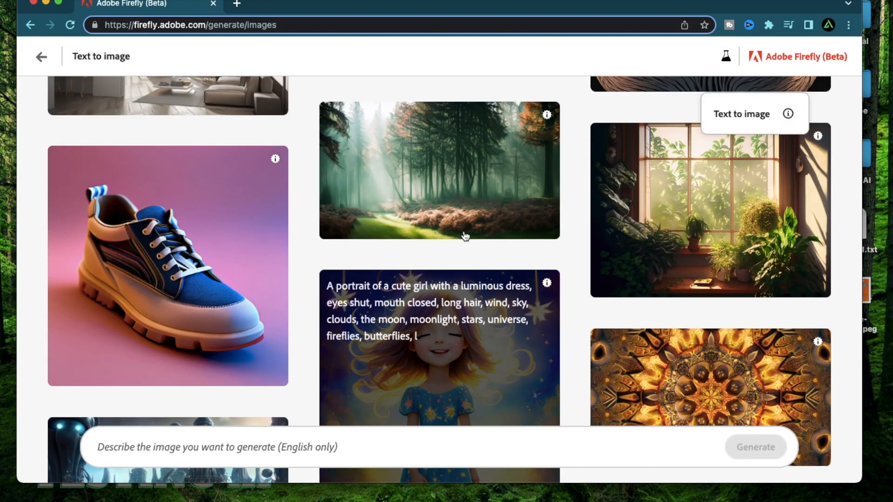
{"action": "scroll", "coordinate": [465, 236], "scroll_direction": "down", "scroll_amount": 6}
{"action": "scroll", "coordinate": [465, 236], "scroll_direction": "down", "scroll_amount": 20}
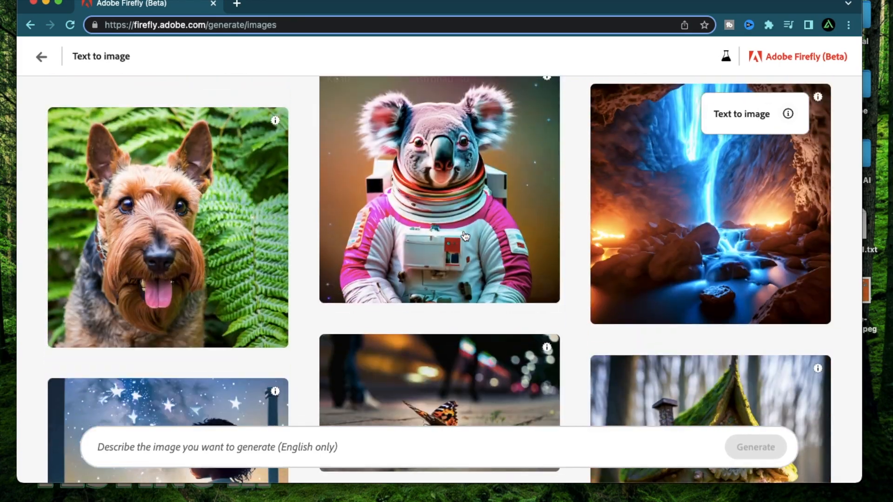
{"action": "scroll", "coordinate": [465, 236], "scroll_direction": "down", "scroll_amount": 8}
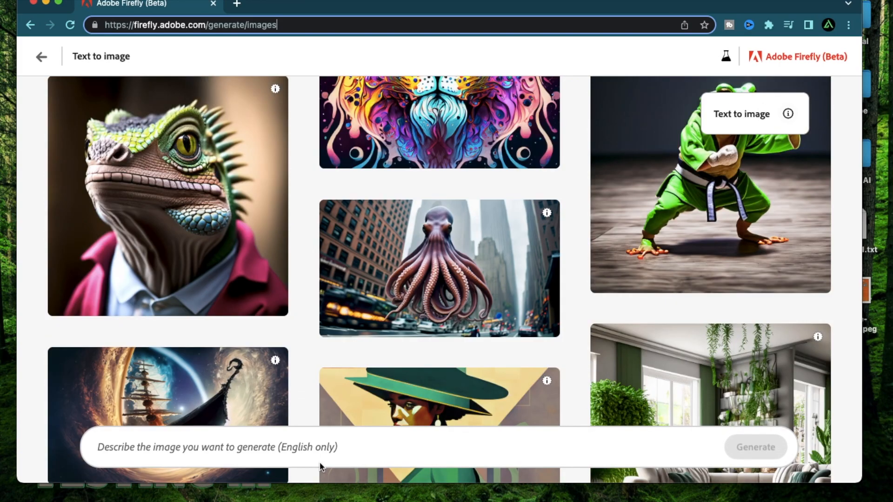
{"action": "scroll", "coordinate": [320, 462], "scroll_direction": "up", "scroll_amount": 5}
{"action": "scroll", "coordinate": [320, 461], "scroll_direction": "down", "scroll_amount": 5}
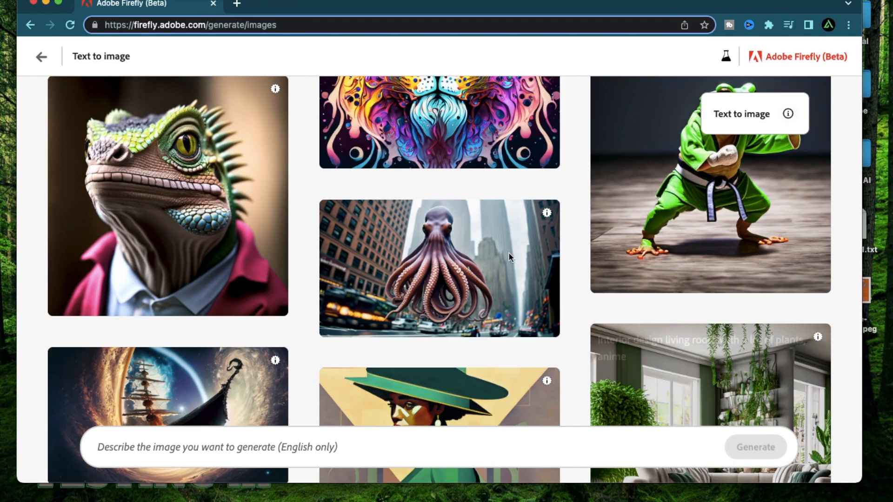
{"action": "scroll", "coordinate": [393, 172], "scroll_direction": "up", "scroll_amount": 20}
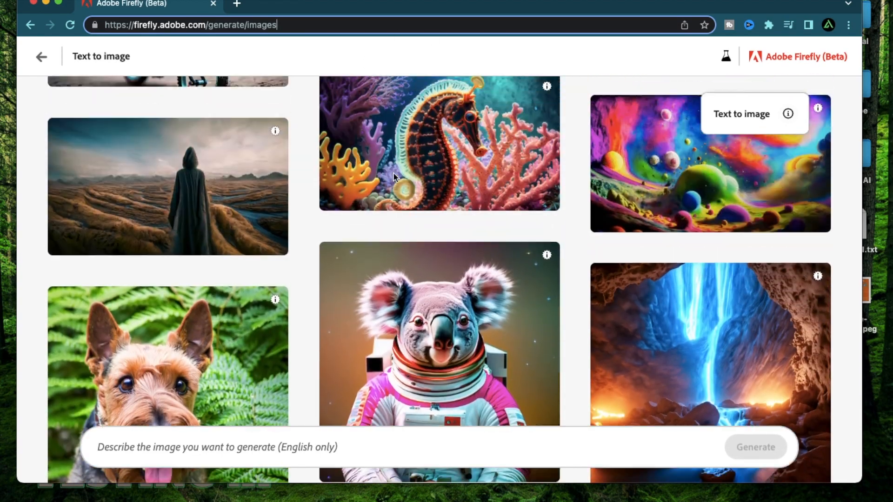
{"action": "scroll", "coordinate": [393, 172], "scroll_direction": "up", "scroll_amount": 3}
{"action": "left_click", "coordinate": [180, 452]}
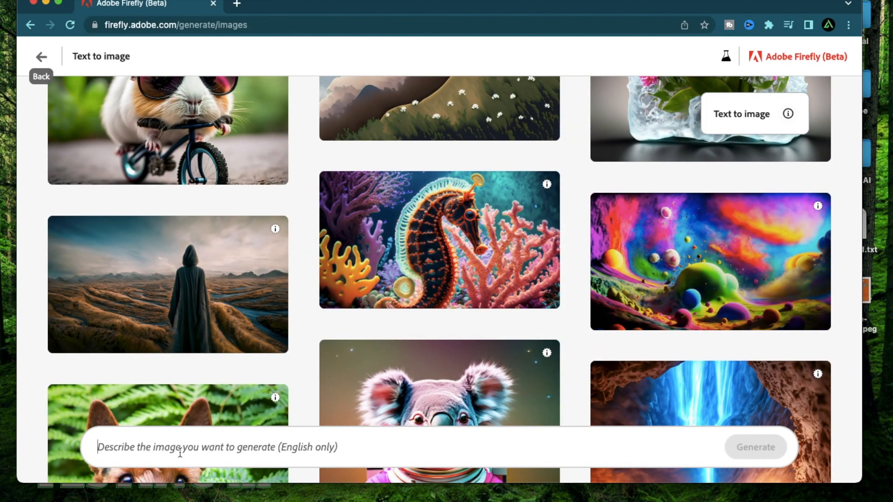
{"action": "scroll", "coordinate": [216, 407], "scroll_direction": "down", "scroll_amount": 20}
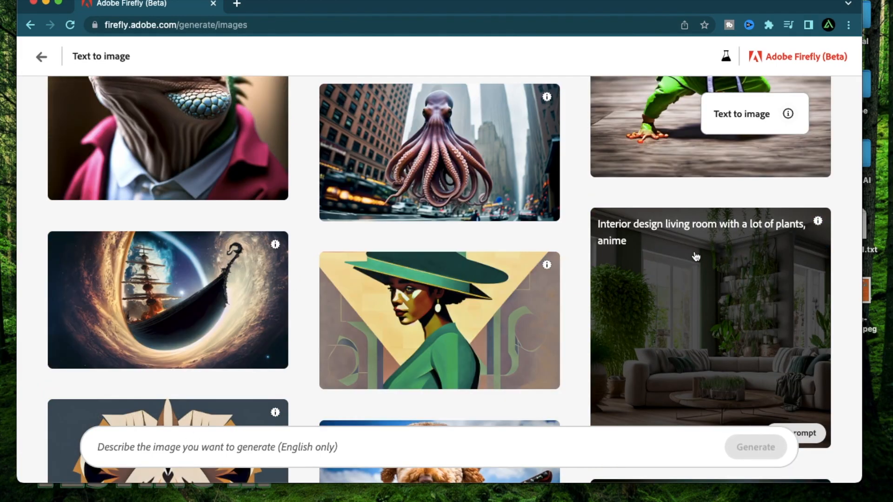
{"action": "scroll", "coordinate": [299, 251], "scroll_direction": "up", "scroll_amount": 10}
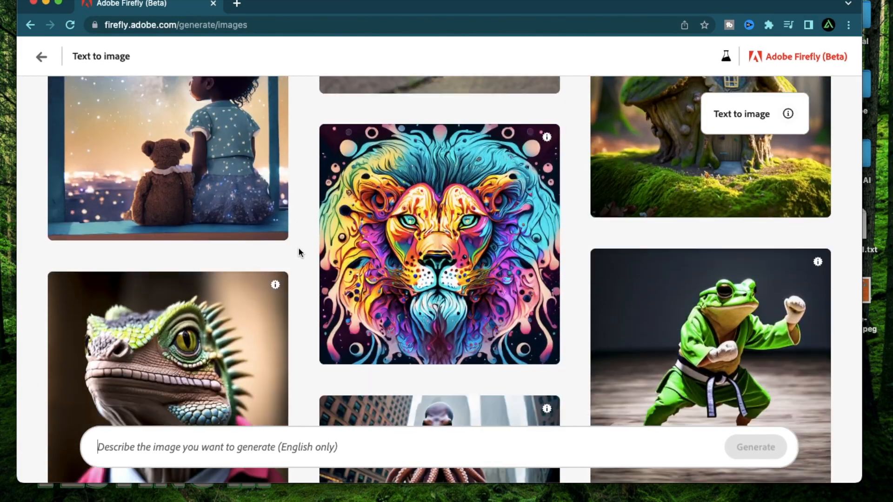
{"action": "scroll", "coordinate": [299, 252], "scroll_direction": "down", "scroll_amount": 6}
{"action": "scroll", "coordinate": [299, 252], "scroll_direction": "up", "scroll_amount": 2}
Examine the prompts behind individual gallery samples, such as the iguana, the golden mandala, the misty forest and the overgrown cottage
{"action": "mouse_move", "coordinate": [122, 230]}
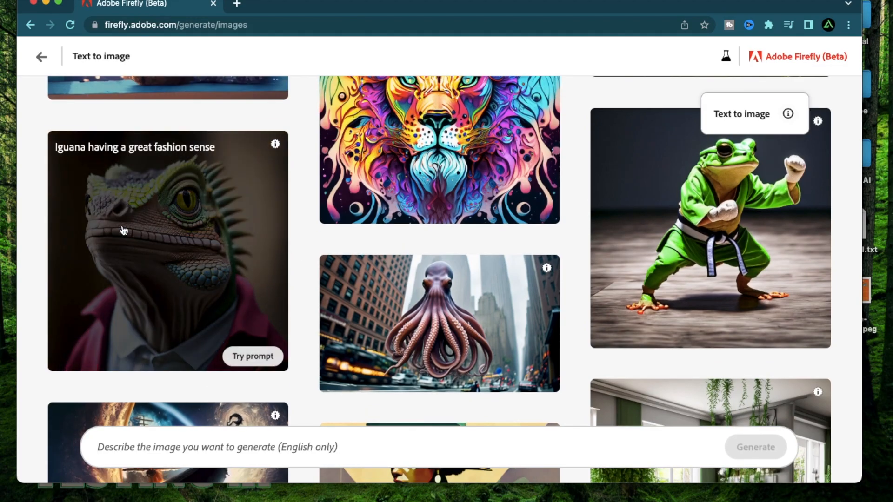
{"action": "scroll", "coordinate": [123, 230], "scroll_direction": "up", "scroll_amount": 3}
{"action": "scroll", "coordinate": [123, 230], "scroll_direction": "up", "scroll_amount": 3}
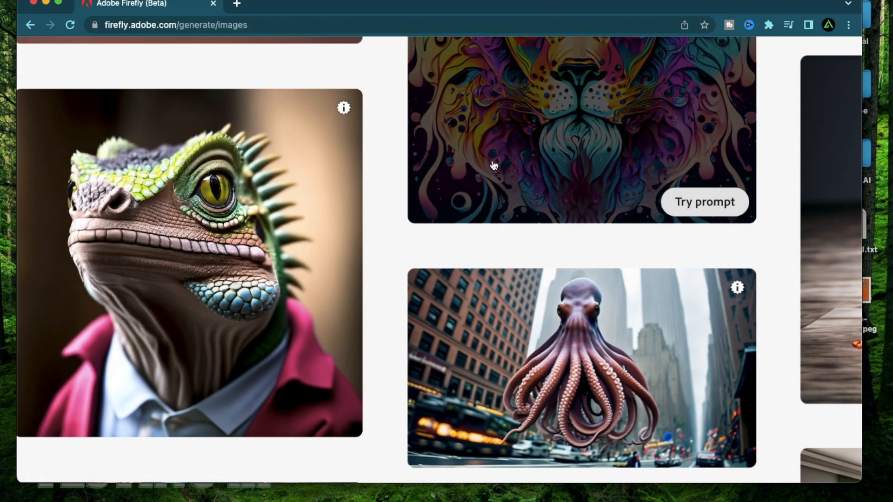
{"action": "scroll", "coordinate": [494, 165], "scroll_direction": "down", "scroll_amount": 5}
{"action": "mouse_move", "coordinate": [537, 245]}
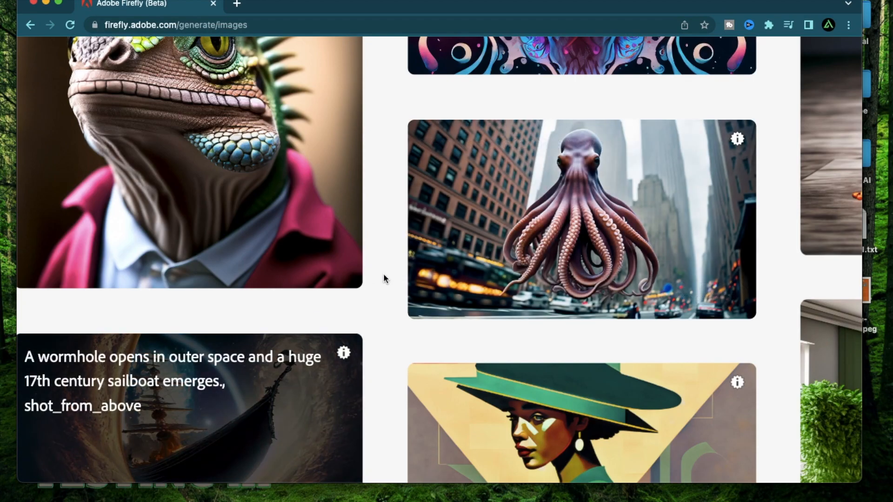
{"action": "scroll", "coordinate": [384, 279], "scroll_direction": "down", "scroll_amount": 5}
{"action": "scroll", "coordinate": [452, 213], "scroll_direction": "down", "scroll_amount": 4}
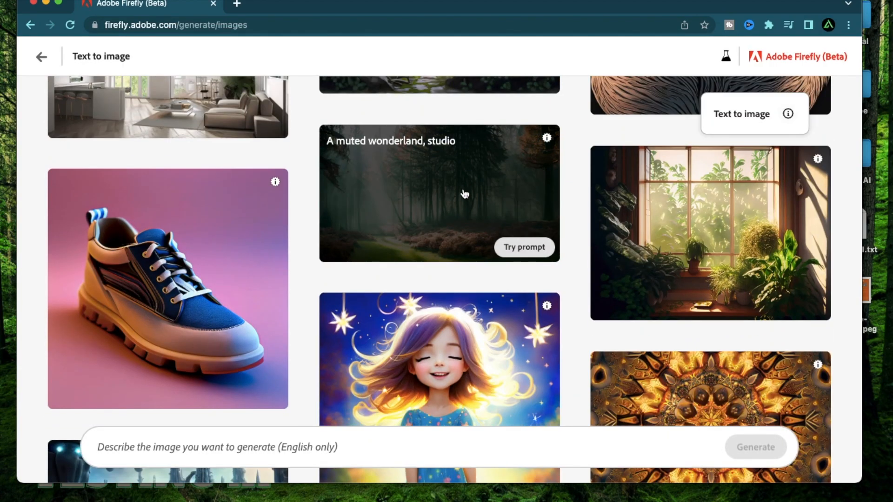
{"action": "scroll", "coordinate": [464, 194], "scroll_direction": "down", "scroll_amount": 3}
{"action": "mouse_move", "coordinate": [739, 315]}
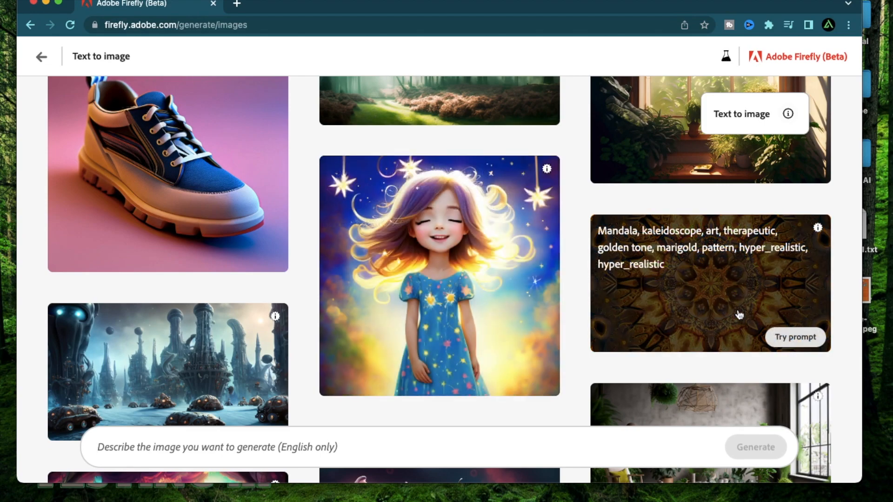
{"action": "scroll", "coordinate": [603, 163], "scroll_direction": "down", "scroll_amount": 1}
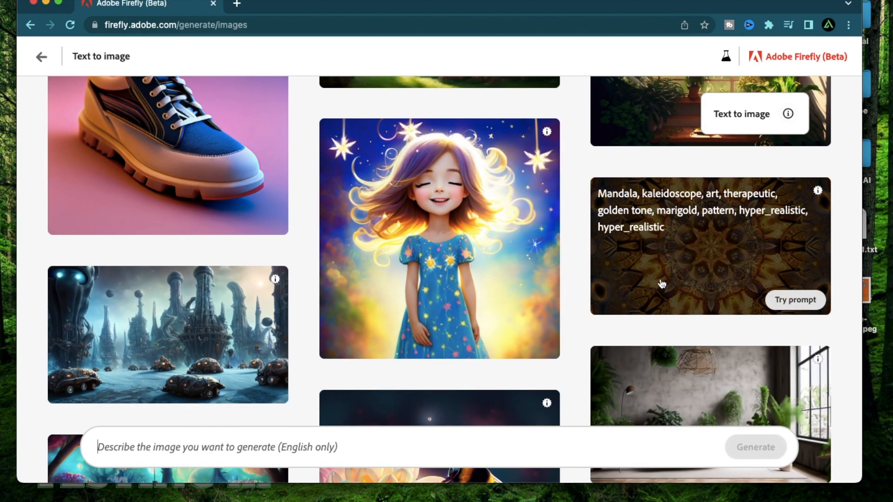
{"action": "scroll", "coordinate": [508, 249], "scroll_direction": "up", "scroll_amount": 8}
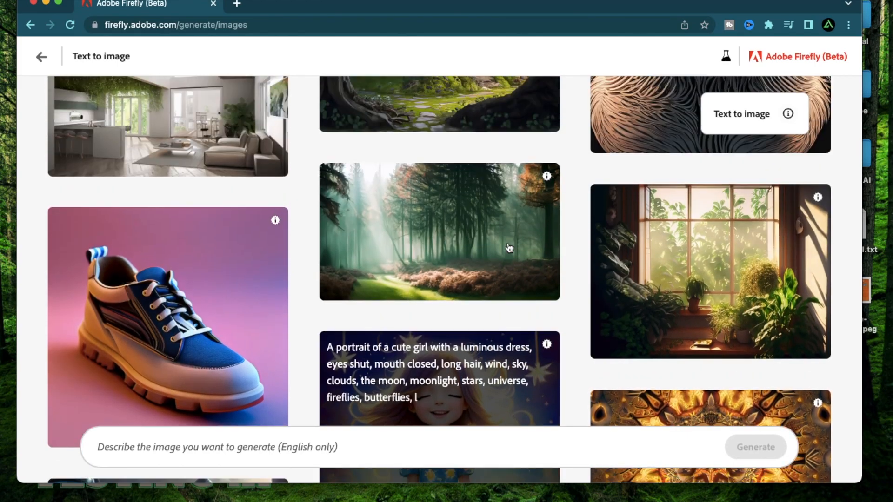
{"action": "mouse_move", "coordinate": [223, 289]}
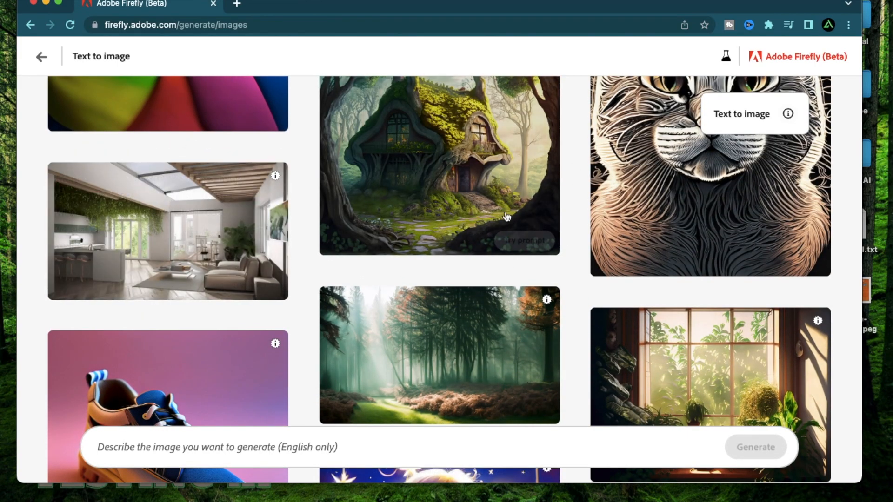
{"action": "mouse_move", "coordinate": [552, 318]}
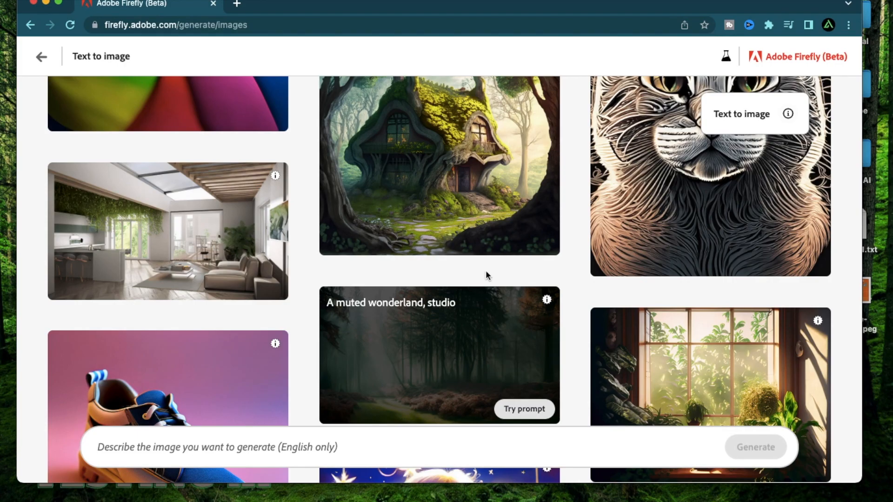
{"action": "scroll", "coordinate": [485, 275], "scroll_direction": "up", "scroll_amount": 4}
{"action": "mouse_move", "coordinate": [510, 195]}
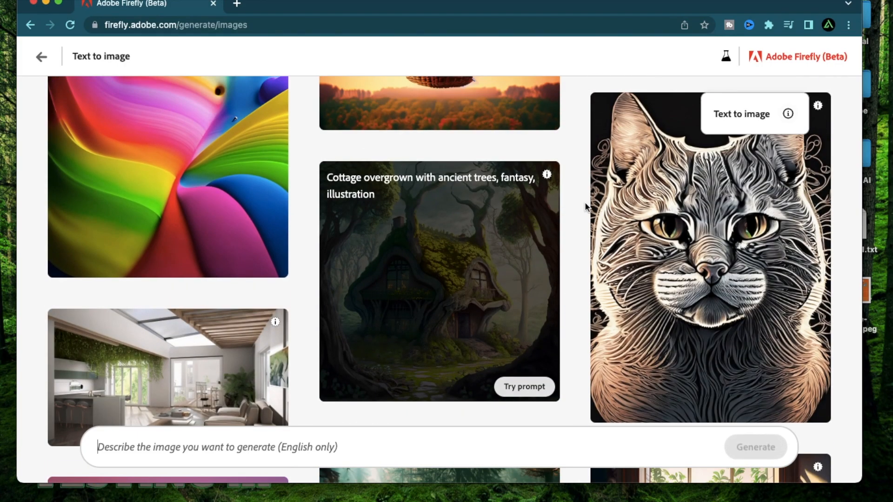
Generate images from the gallery's sample prompt "Exploding photon flowers acrylic paint maximalism"
{"action": "scroll", "coordinate": [577, 204], "scroll_direction": "up", "scroll_amount": 5}
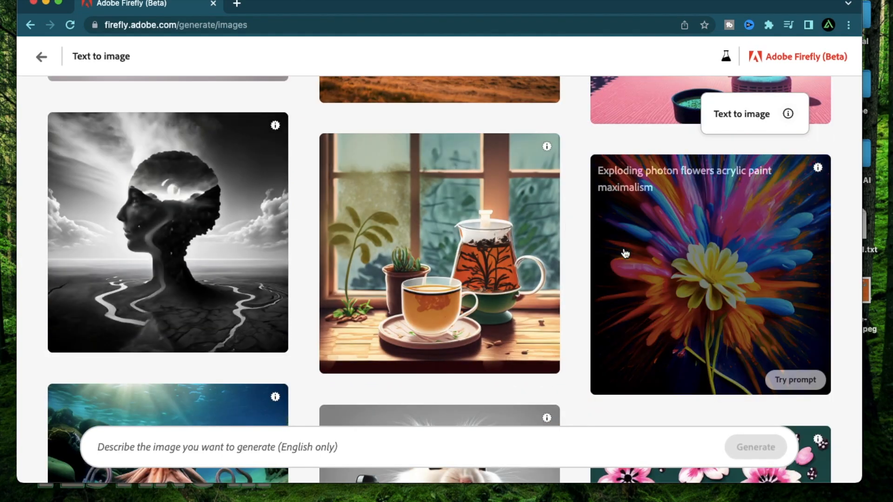
{"action": "scroll", "coordinate": [625, 253], "scroll_direction": "down", "scroll_amount": 2}
{"action": "scroll", "coordinate": [785, 292], "scroll_direction": "up", "scroll_amount": 3}
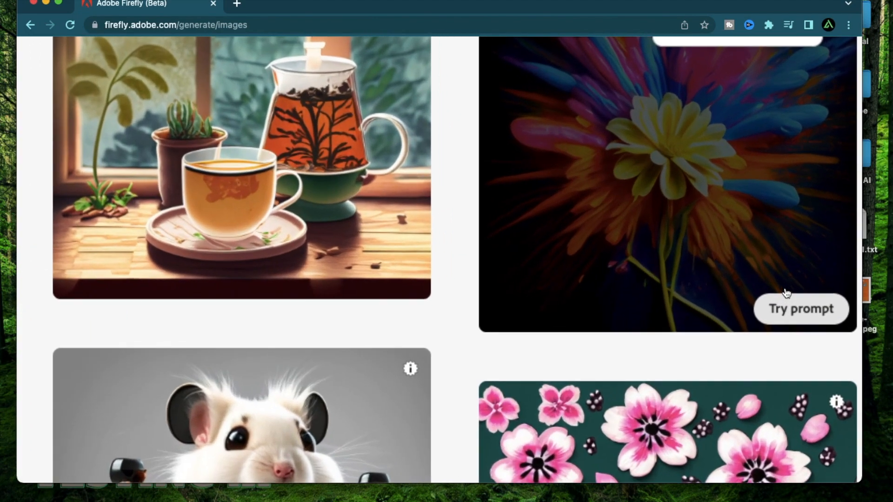
{"action": "scroll", "coordinate": [673, 210], "scroll_direction": "up", "scroll_amount": 2}
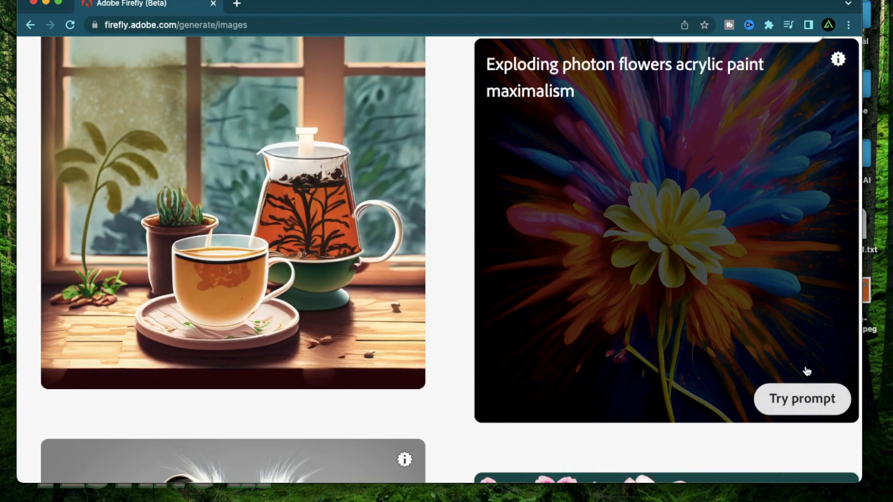
{"action": "left_click", "coordinate": [802, 401]}
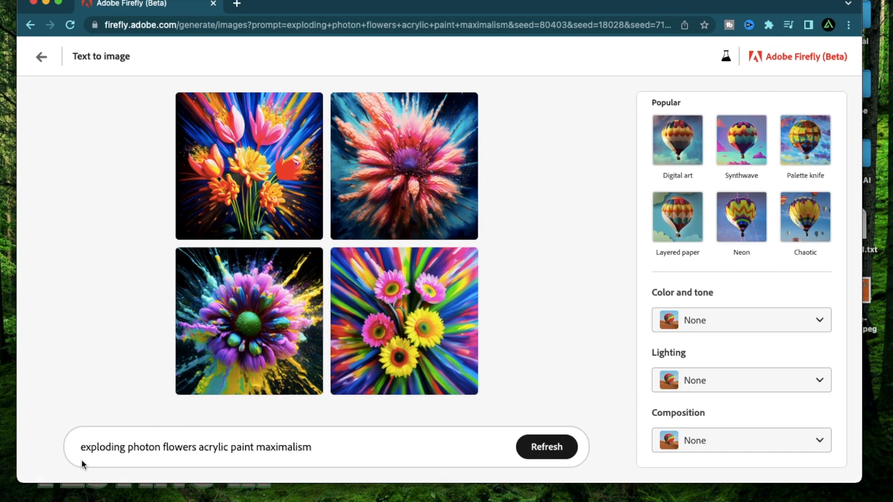
Examine the generated flower images, the word "maximalism" in the prompt, and the Composition setting
{"action": "scroll", "coordinate": [76, 353], "scroll_direction": "up", "scroll_amount": 3}
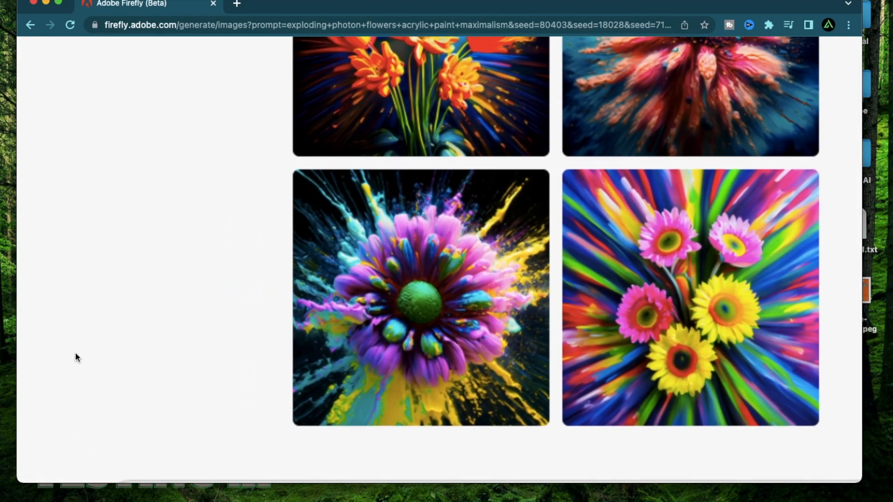
{"action": "scroll", "coordinate": [75, 353], "scroll_direction": "down", "scroll_amount": 2}
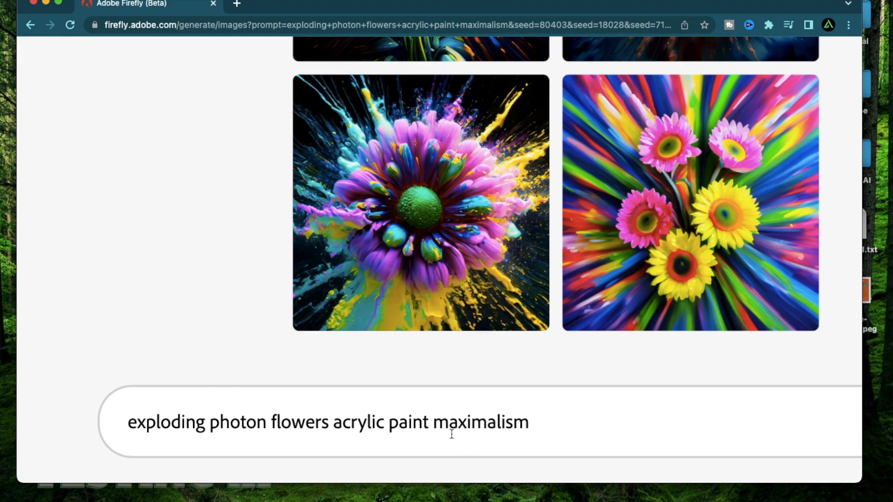
{"action": "left_click_drag", "start_coordinate": [434, 423], "coordinate": [566, 420]}
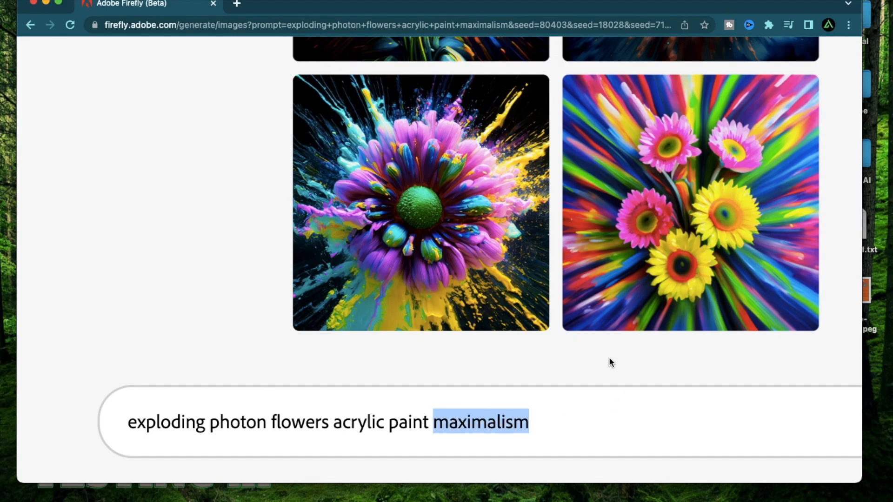
{"action": "scroll", "coordinate": [610, 363], "scroll_direction": "right", "scroll_amount": 10}
{"action": "scroll", "coordinate": [513, 323], "scroll_direction": "up", "scroll_amount": 1}
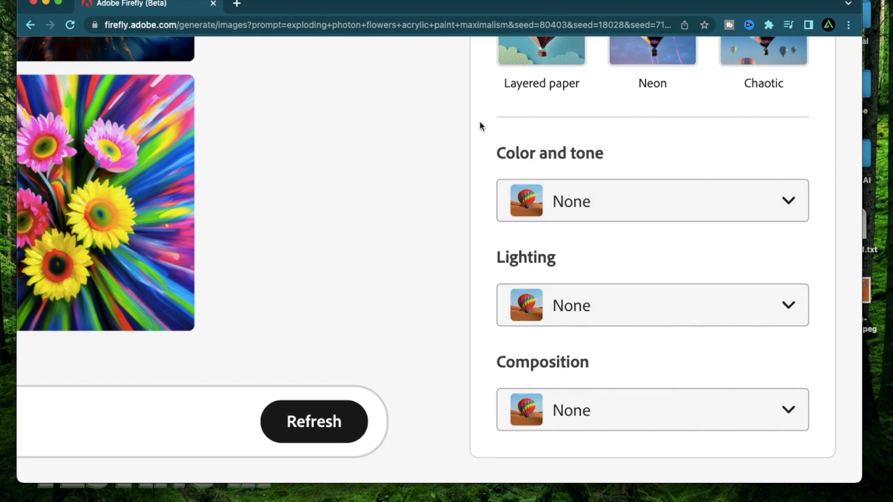
{"action": "left_click", "coordinate": [636, 411]}
{"action": "key", "text": "Escape"}
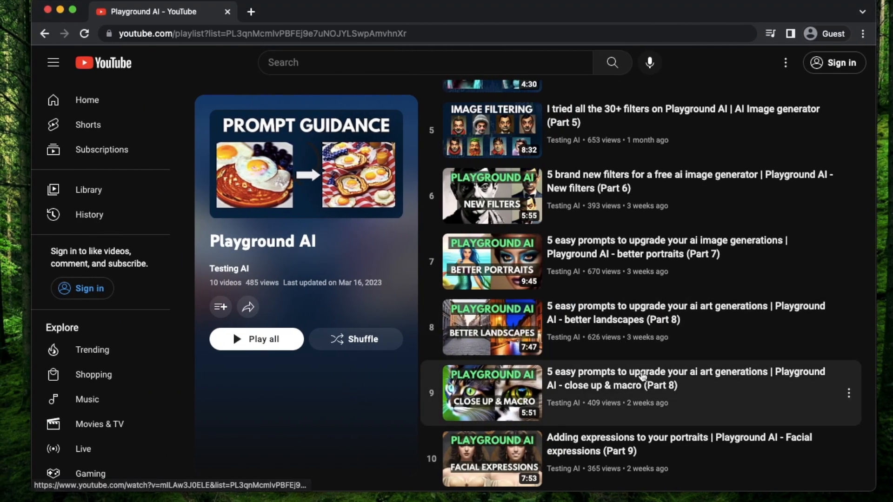
Review the Playground AI playlist on YouTube for the portrait, landscape and close-up prompt videos
{"action": "scroll", "coordinate": [642, 375], "scroll_direction": "up", "scroll_amount": 5}
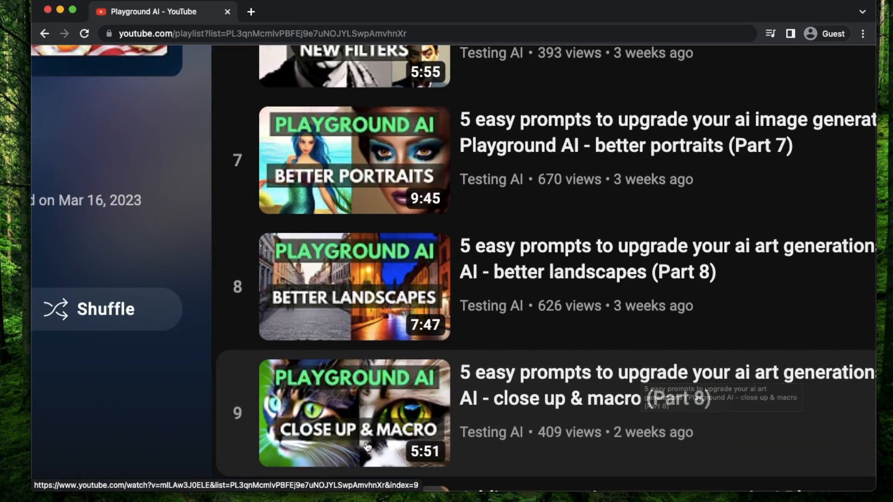
{"action": "scroll", "coordinate": [550, 400], "scroll_direction": "down", "scroll_amount": 2}
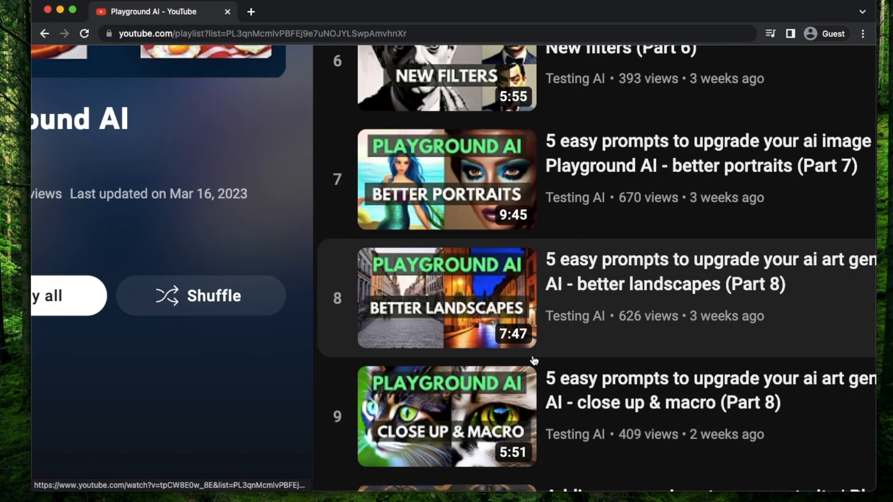
{"action": "scroll", "coordinate": [551, 379], "scroll_direction": "down", "scroll_amount": 2}
{"action": "scroll", "coordinate": [552, 285], "scroll_direction": "right", "scroll_amount": 2}
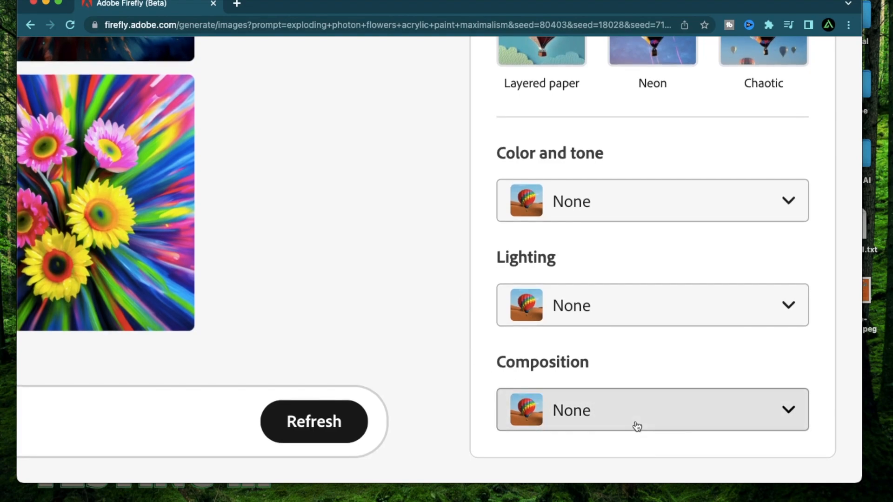
Set the Composition style to Macrophotography for the exploding photon flowers prompt
{"action": "left_click", "coordinate": [667, 411]}
{"action": "scroll", "coordinate": [618, 287], "scroll_direction": "down", "scroll_amount": 2}
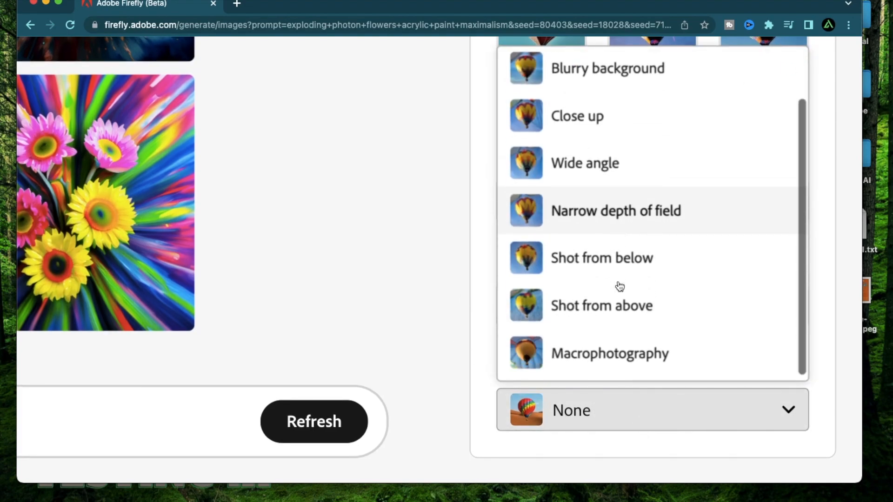
{"action": "left_click", "coordinate": [607, 368]}
{"action": "scroll", "coordinate": [606, 365], "scroll_direction": "down", "scroll_amount": 3}
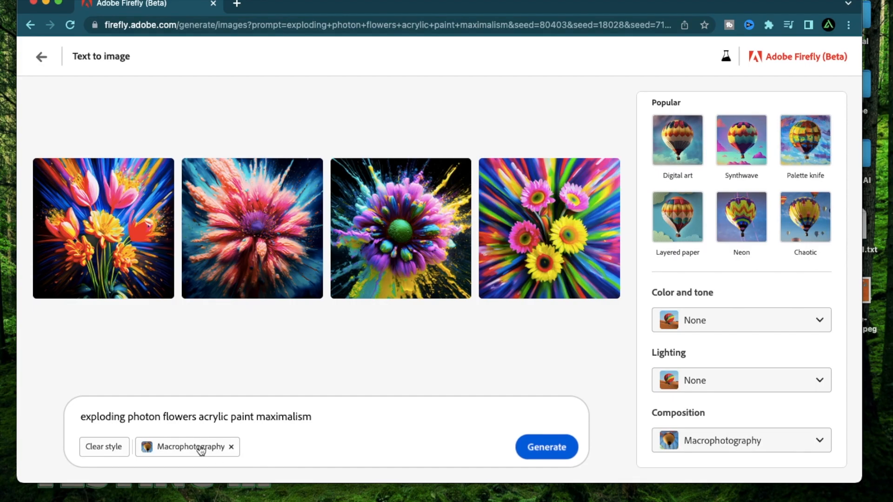
{"action": "scroll", "coordinate": [210, 434], "scroll_direction": "up", "scroll_amount": 3}
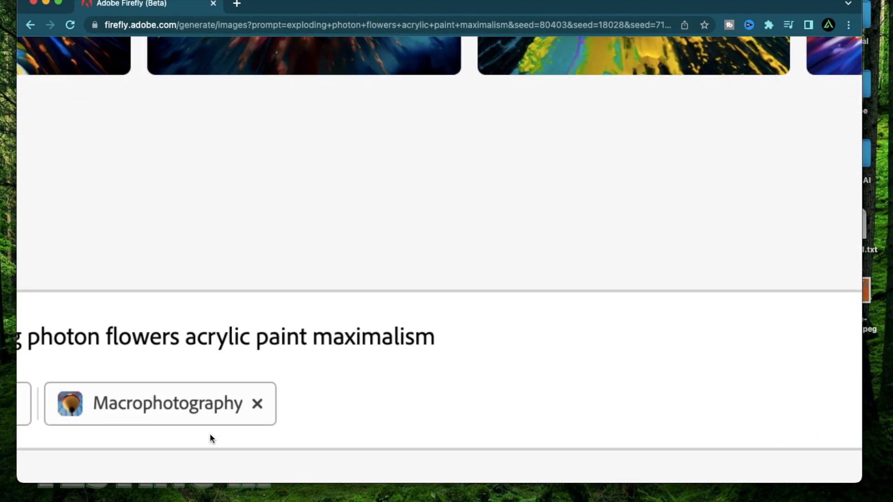
{"action": "scroll", "coordinate": [210, 438], "scroll_direction": "down", "scroll_amount": 2}
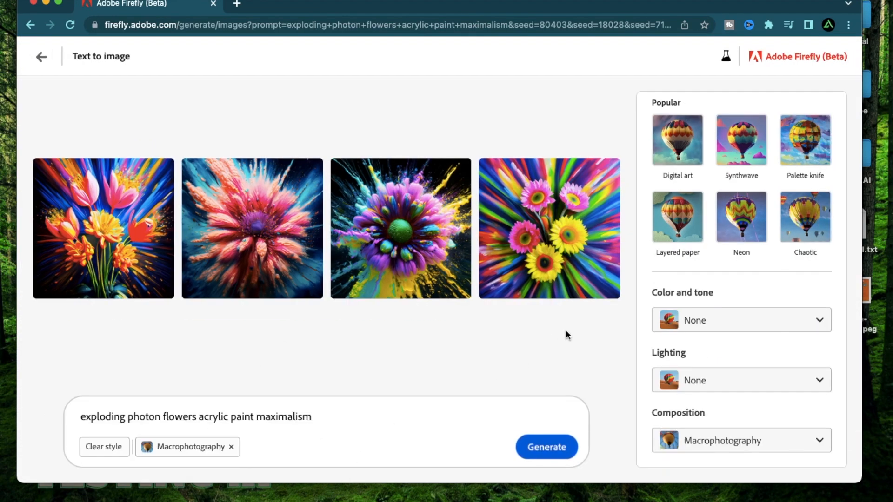
Review the available Composition options, from Blurry background and Close up to Shot from above and Macrophotography
{"action": "scroll", "coordinate": [662, 358], "scroll_direction": "up", "scroll_amount": 3}
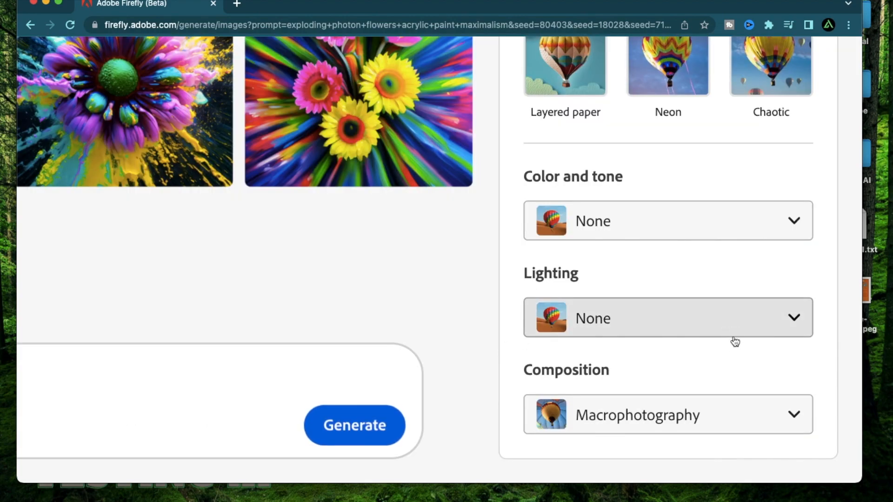
{"action": "left_click", "coordinate": [693, 426]}
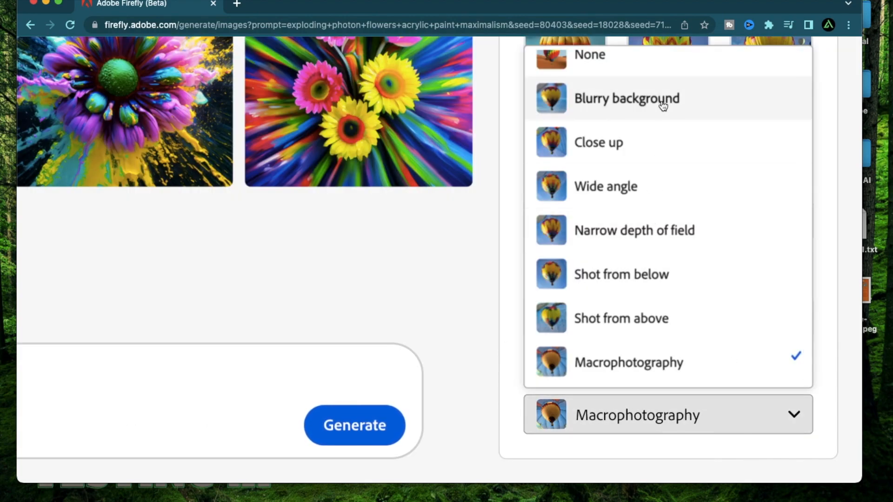
{"action": "scroll", "coordinate": [663, 106], "scroll_direction": "up", "scroll_amount": 1}
{"action": "scroll", "coordinate": [663, 218], "scroll_direction": "down", "scroll_amount": 1}
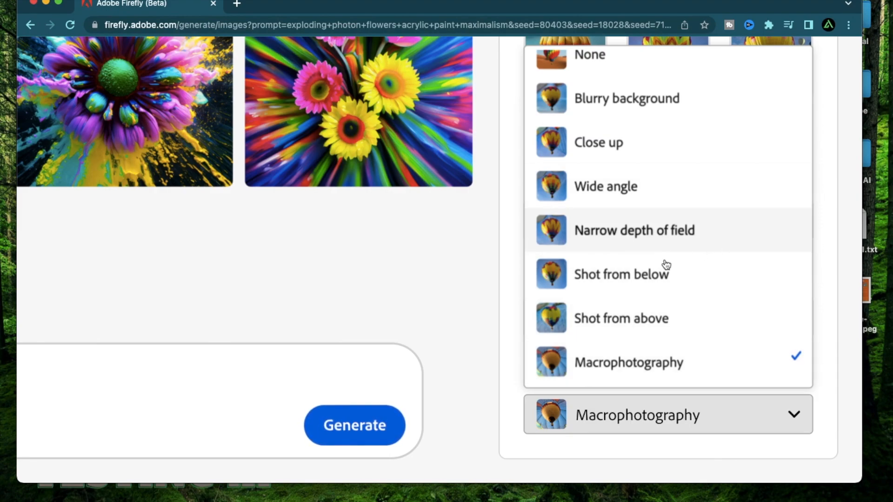
{"action": "key", "text": "super+0"}
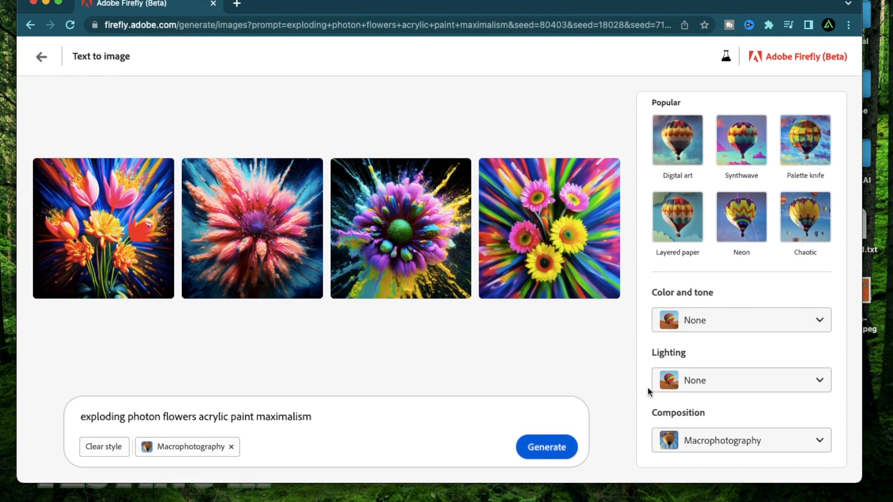
{"action": "scroll", "coordinate": [653, 390], "scroll_direction": "up", "scroll_amount": 5}
{"action": "scroll", "coordinate": [654, 390], "scroll_direction": "right", "scroll_amount": 3}
{"action": "scroll", "coordinate": [654, 390], "scroll_direction": "down", "scroll_amount": 5}
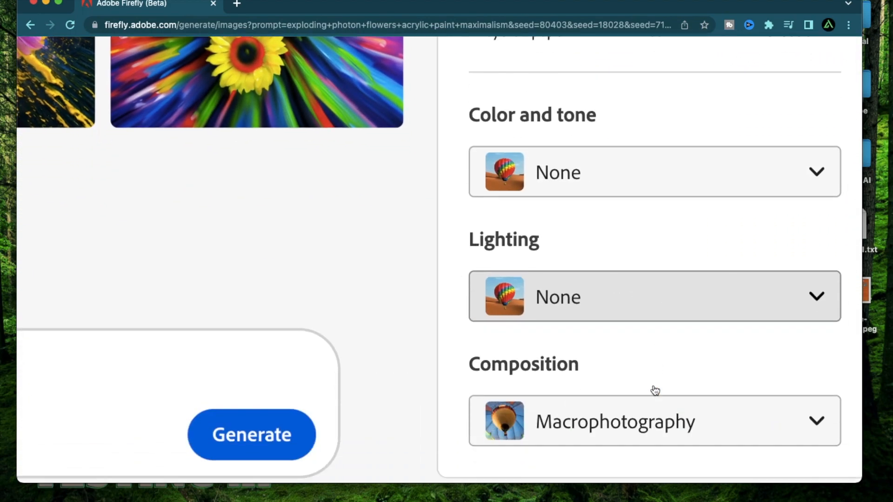
{"action": "left_click", "coordinate": [607, 403]}
{"action": "left_click", "coordinate": [428, 210]}
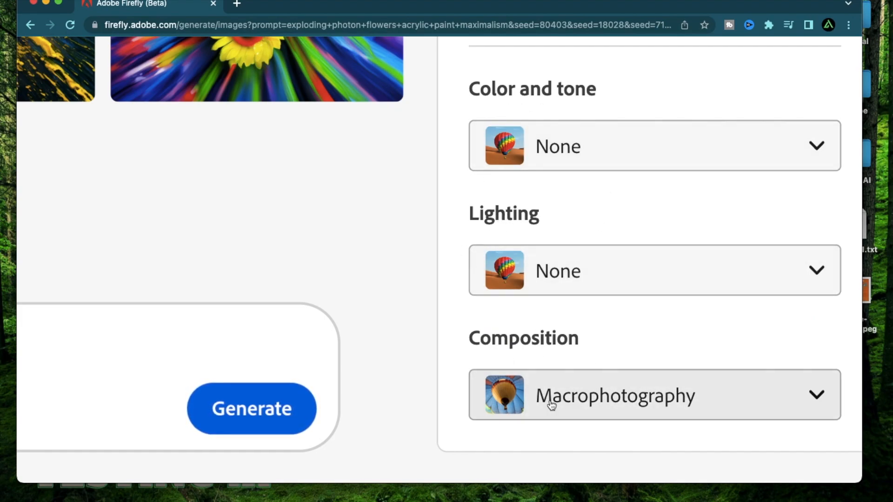
Examine the generated flower images and the Popular style samples
{"action": "scroll", "coordinate": [526, 177], "scroll_direction": "right", "scroll_amount": 2}
{"action": "scroll", "coordinate": [477, 250], "scroll_direction": "up", "scroll_amount": 3}
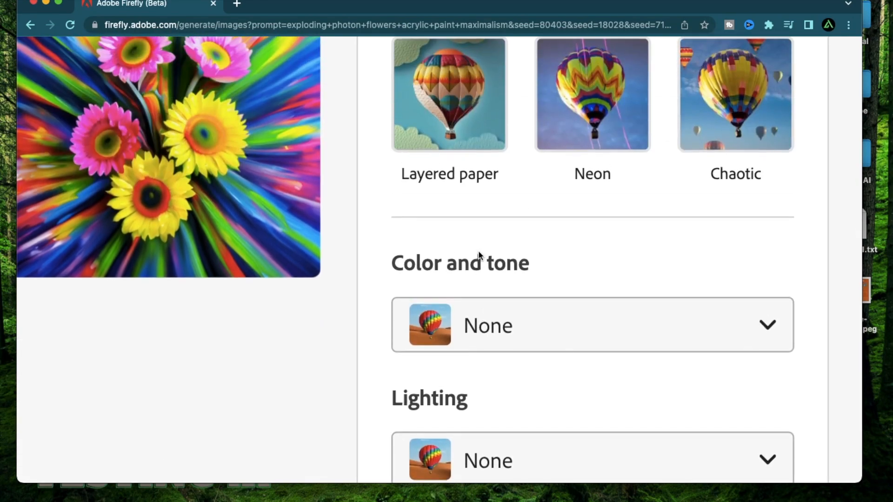
{"action": "scroll", "coordinate": [478, 250], "scroll_direction": "left", "scroll_amount": 10}
{"action": "scroll", "coordinate": [377, 252], "scroll_direction": "up", "scroll_amount": 3}
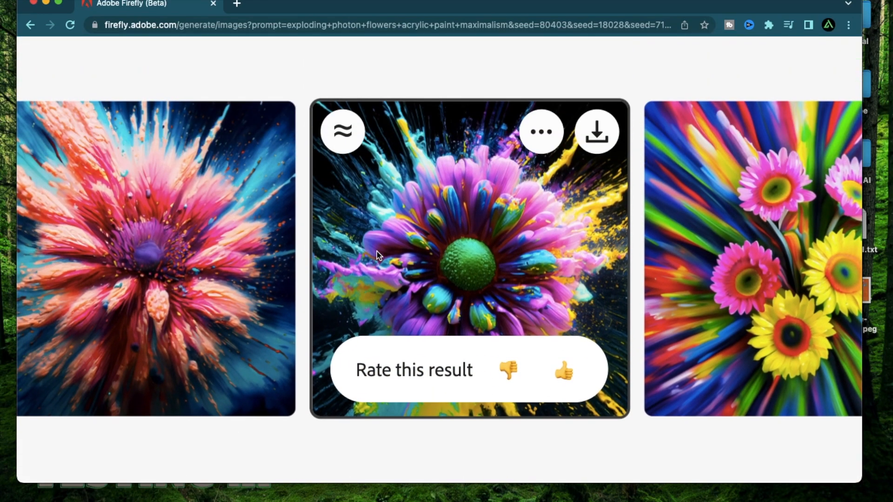
{"action": "scroll", "coordinate": [377, 252], "scroll_direction": "left", "scroll_amount": 8}
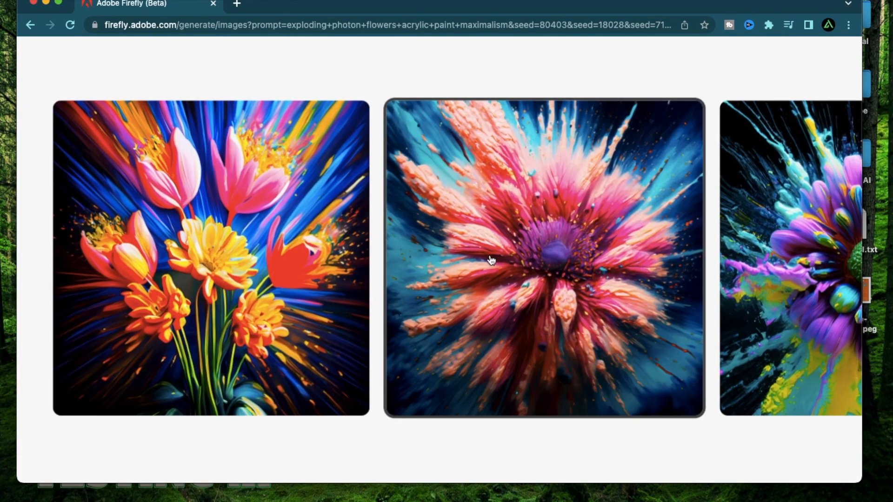
{"action": "scroll", "coordinate": [488, 259], "scroll_direction": "right", "scroll_amount": 10}
{"action": "scroll", "coordinate": [490, 259], "scroll_direction": "right", "scroll_amount": 3}
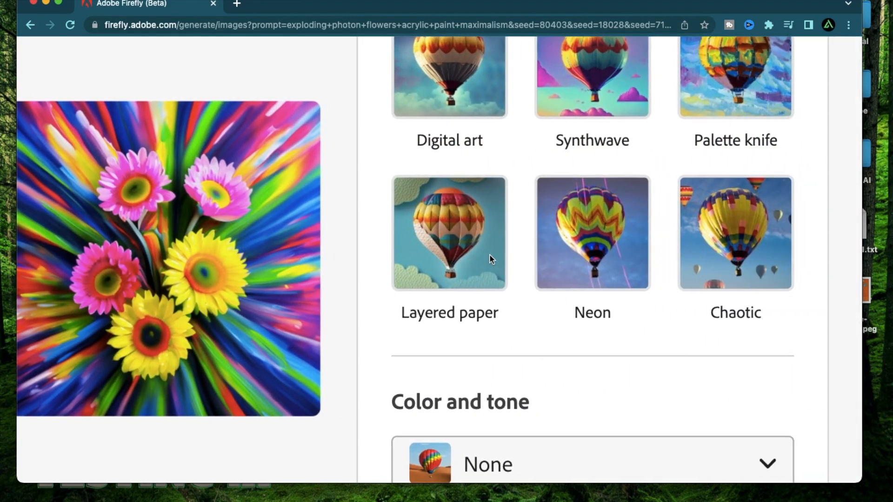
{"action": "scroll", "coordinate": [489, 258], "scroll_direction": "down", "scroll_amount": 7}
{"action": "scroll", "coordinate": [417, 384], "scroll_direction": "up", "scroll_amount": 2}
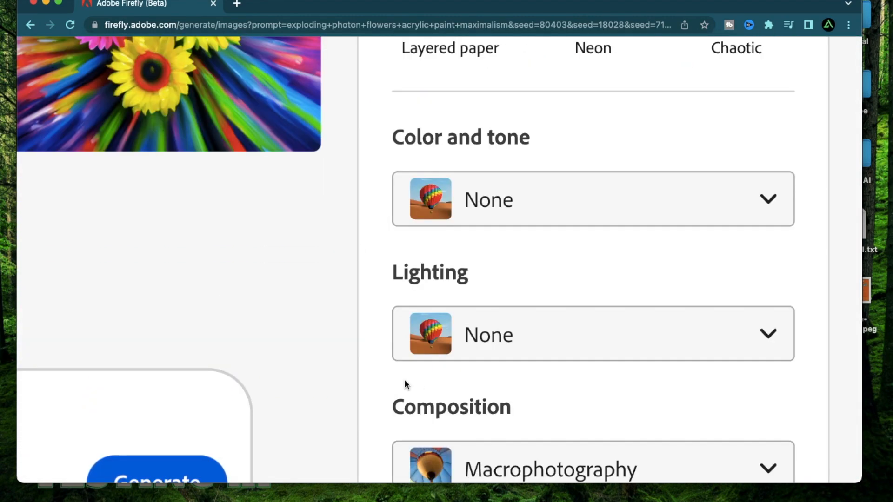
Review the Lighting options and the Color and tone options without changing either setting
{"action": "left_click", "coordinate": [556, 340]}
{"action": "scroll", "coordinate": [497, 195], "scroll_direction": "down", "scroll_amount": 3}
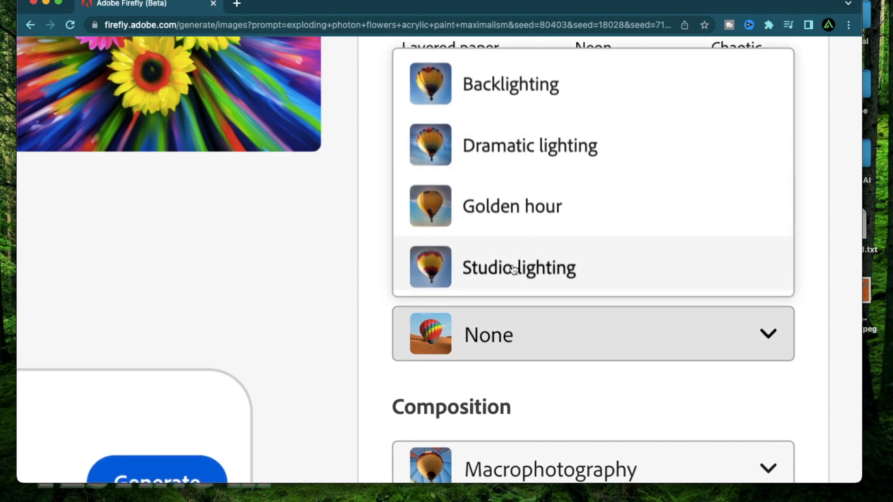
{"action": "left_click", "coordinate": [339, 273]}
{"action": "left_click", "coordinate": [545, 189]}
{"action": "scroll", "coordinate": [523, 367], "scroll_direction": "down", "scroll_amount": 2}
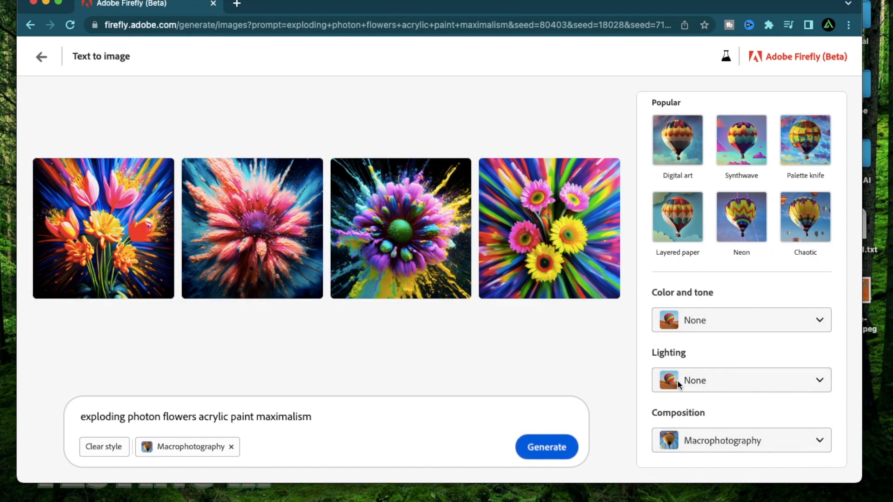
{"action": "left_click", "coordinate": [739, 328]}
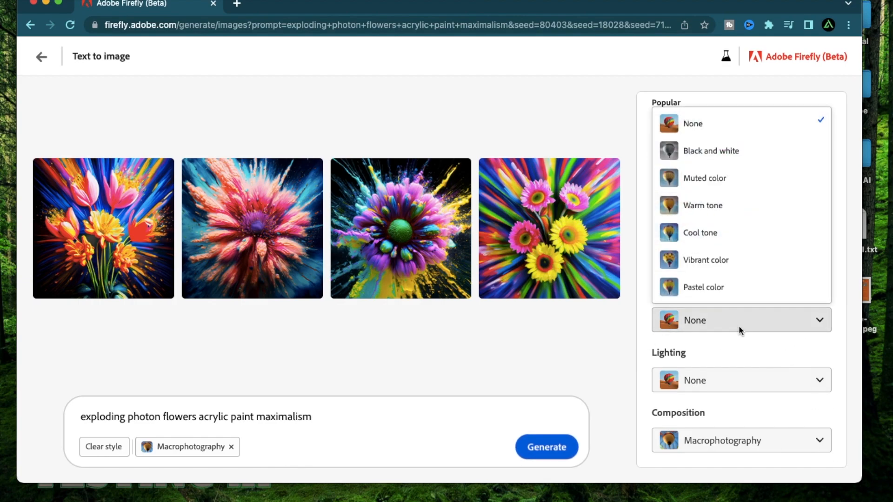
{"action": "left_click", "coordinate": [624, 373]}
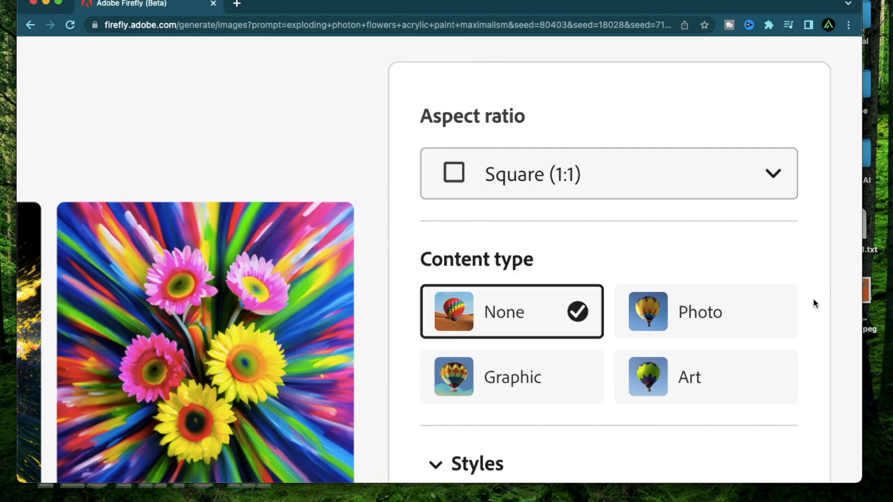
Change the aspect ratio to Landscape (4:3) so the flower images regenerate with the Macrophotography style
{"action": "scroll", "coordinate": [812, 303], "scroll_direction": "down", "scroll_amount": 3}
{"action": "scroll", "coordinate": [813, 303], "scroll_direction": "up", "scroll_amount": 3}
{"action": "left_click", "coordinate": [721, 172]}
{"action": "left_click", "coordinate": [744, 239]}
{"action": "scroll", "coordinate": [813, 261], "scroll_direction": "down", "scroll_amount": 10}
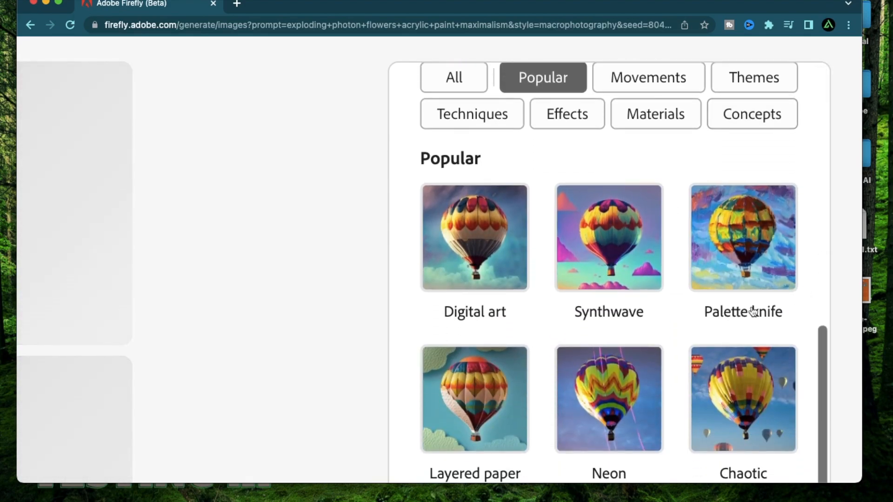
Review the Color and tone, Lighting and Composition choices again for the landscape flower images
{"action": "scroll", "coordinate": [813, 291], "scroll_direction": "down", "scroll_amount": 5}
{"action": "scroll", "coordinate": [677, 303], "scroll_direction": "up", "scroll_amount": 5}
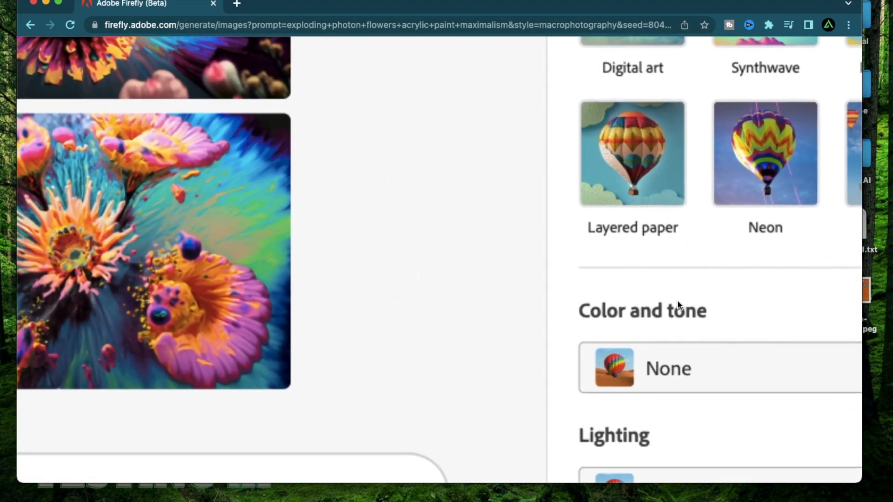
{"action": "scroll", "coordinate": [677, 300], "scroll_direction": "right", "scroll_amount": 3}
{"action": "scroll", "coordinate": [678, 302], "scroll_direction": "down", "scroll_amount": 5}
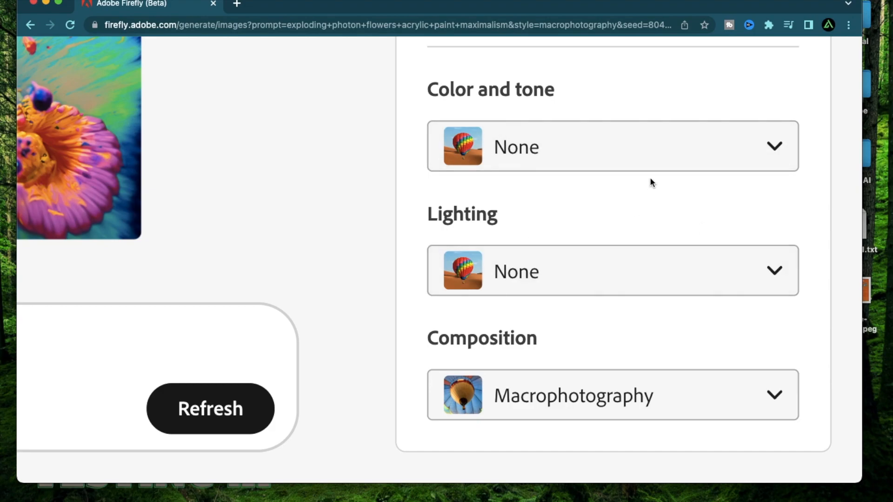
{"action": "scroll", "coordinate": [649, 181], "scroll_direction": "down", "scroll_amount": 5}
{"action": "left_click", "coordinate": [701, 240]}
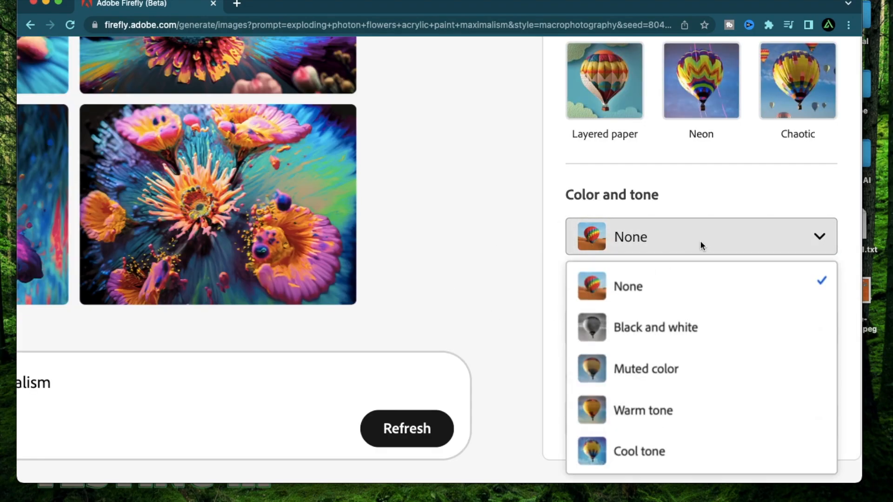
{"action": "left_click", "coordinate": [537, 305]}
{"action": "left_click", "coordinate": [699, 329]}
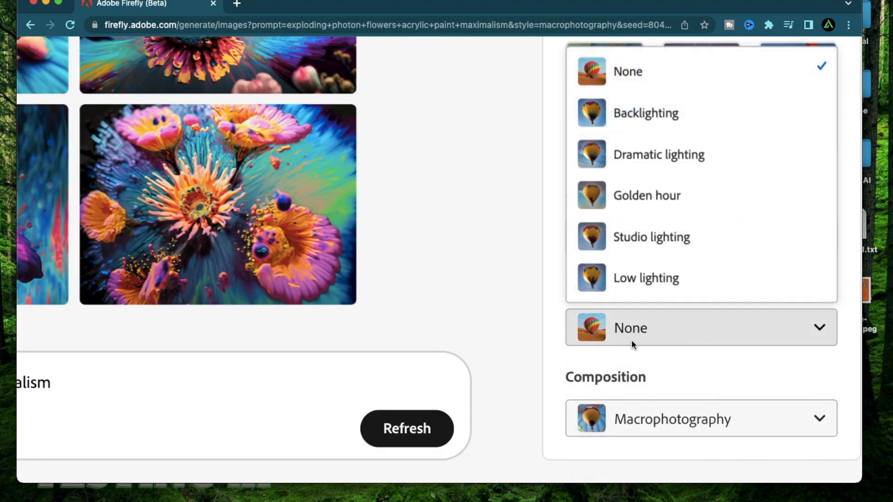
{"action": "left_click", "coordinate": [541, 335]}
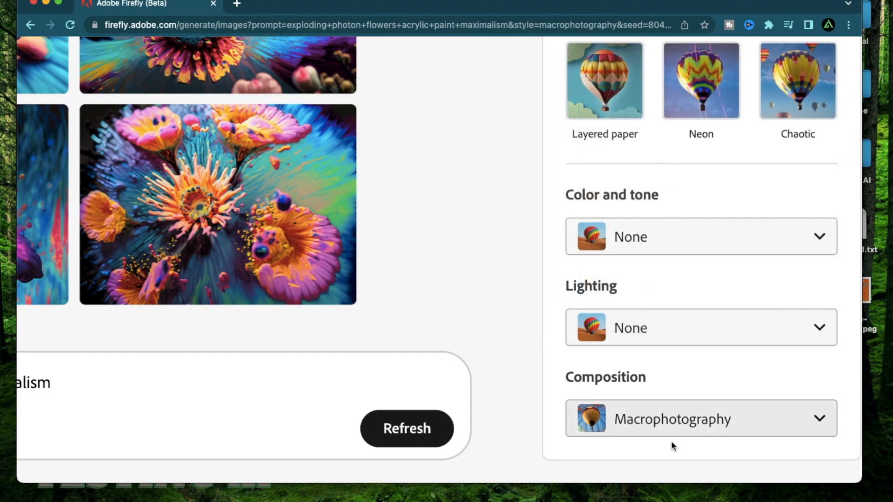
{"action": "left_click", "coordinate": [684, 418]}
{"action": "left_click", "coordinate": [540, 266]}
Add the Digital art style from the Popular styles to the flower prompt
{"action": "scroll", "coordinate": [636, 194], "scroll_direction": "up", "scroll_amount": 4}
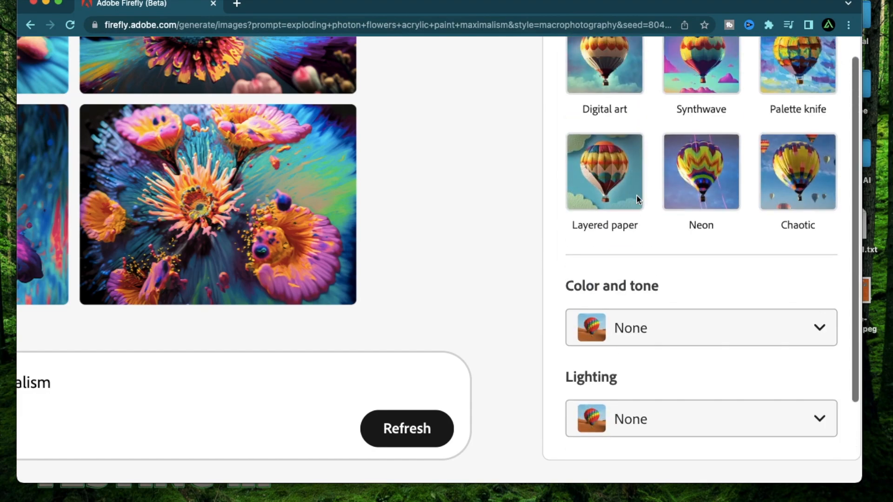
{"action": "scroll", "coordinate": [748, 288], "scroll_direction": "up", "scroll_amount": 2}
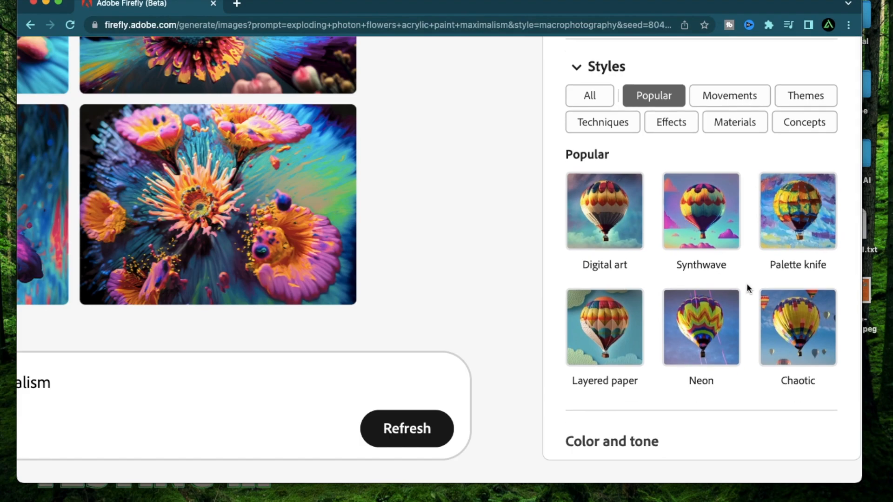
{"action": "scroll", "coordinate": [766, 278], "scroll_direction": "up", "scroll_amount": 5}
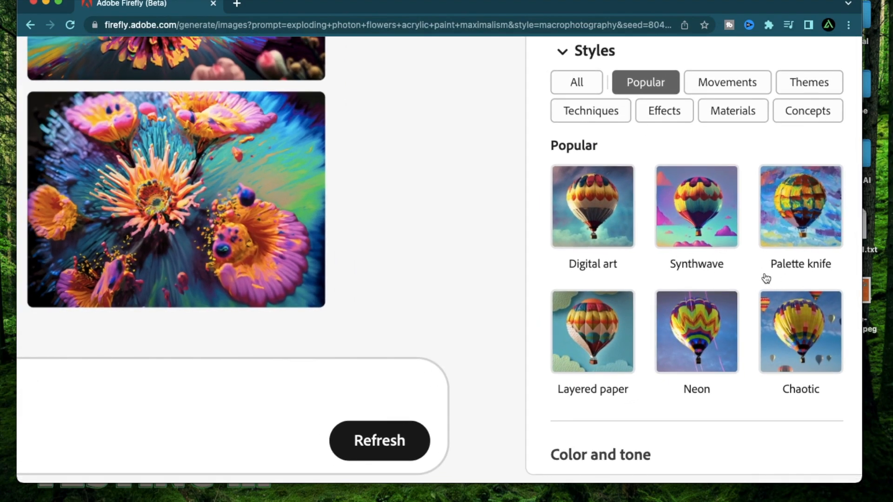
{"action": "scroll", "coordinate": [766, 278], "scroll_direction": "right", "scroll_amount": 4}
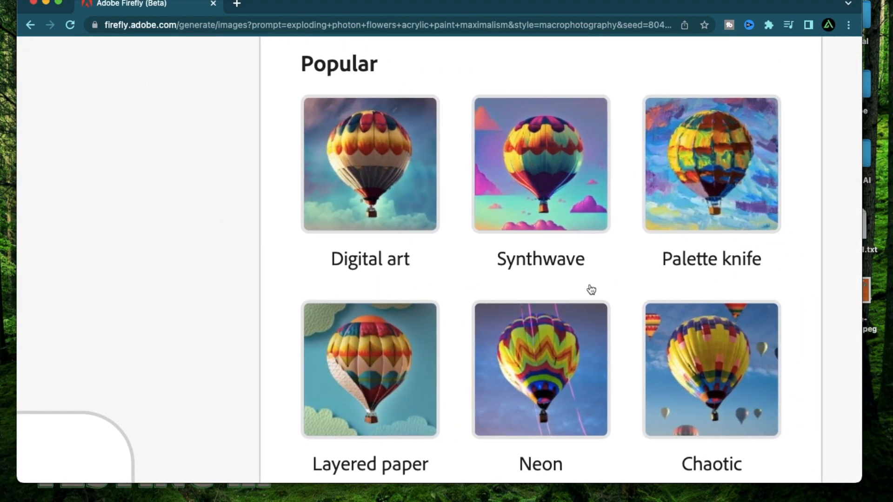
{"action": "scroll", "coordinate": [686, 188], "scroll_direction": "down", "scroll_amount": 10}
{"action": "scroll", "coordinate": [686, 187], "scroll_direction": "up", "scroll_amount": 2}
{"action": "scroll", "coordinate": [686, 188], "scroll_direction": "down", "scroll_amount": 2}
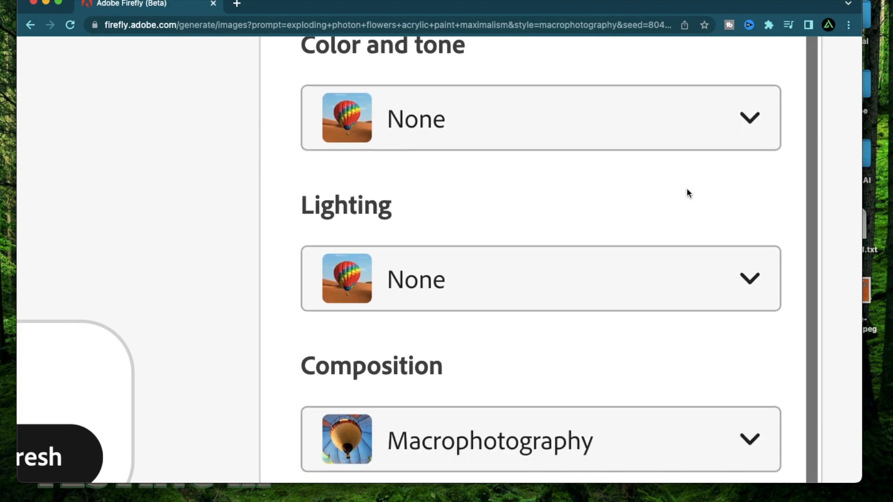
{"action": "scroll", "coordinate": [687, 192], "scroll_direction": "up", "scroll_amount": 10}
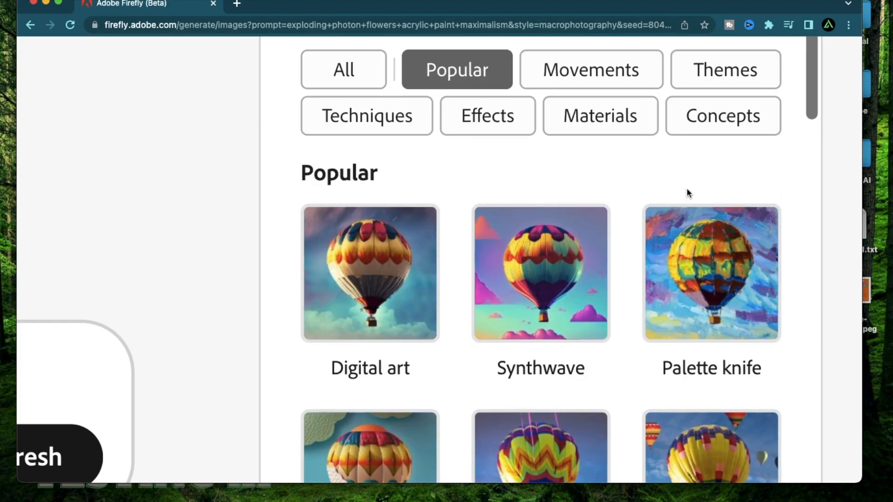
{"action": "scroll", "coordinate": [517, 187], "scroll_direction": "down", "scroll_amount": 2}
{"action": "left_click", "coordinate": [357, 217]}
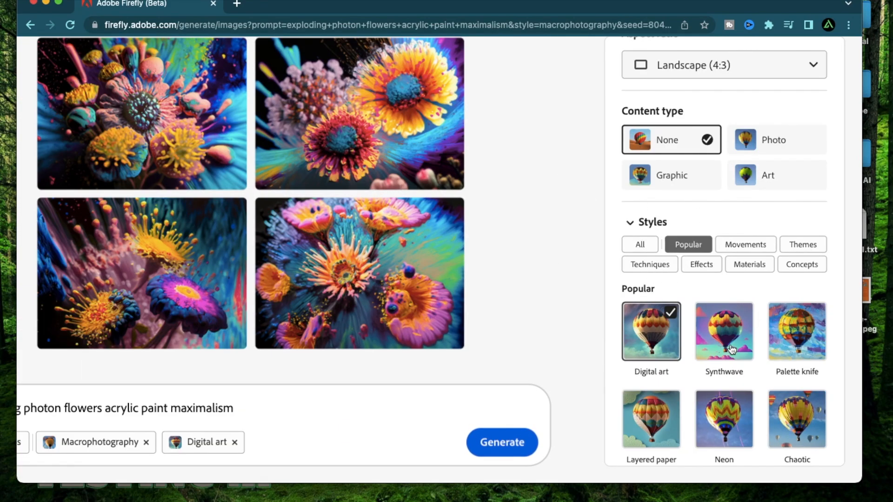
Examine the remaining Popular styles, the settings below them and the style categories such as Movements, Themes and Concepts
{"action": "scroll", "coordinate": [724, 349], "scroll_direction": "down", "scroll_amount": 3}
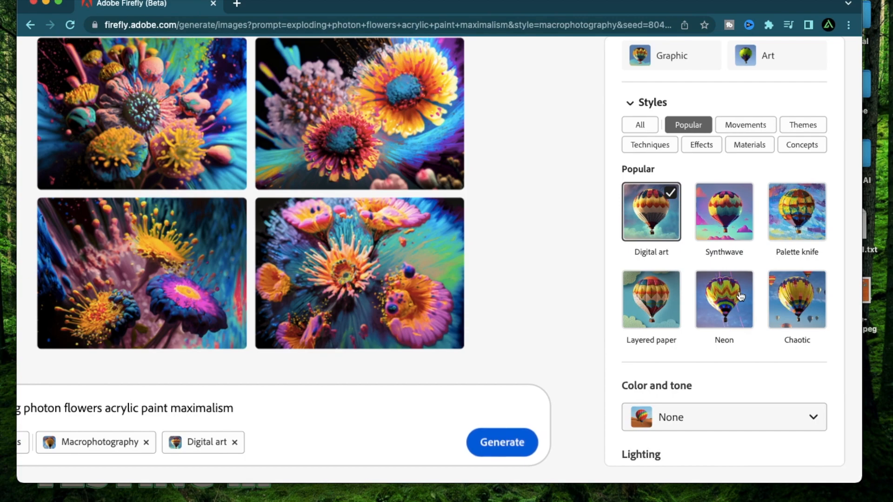
{"action": "scroll", "coordinate": [740, 297], "scroll_direction": "down", "scroll_amount": 3}
{"action": "scroll", "coordinate": [741, 297], "scroll_direction": "up", "scroll_amount": 3}
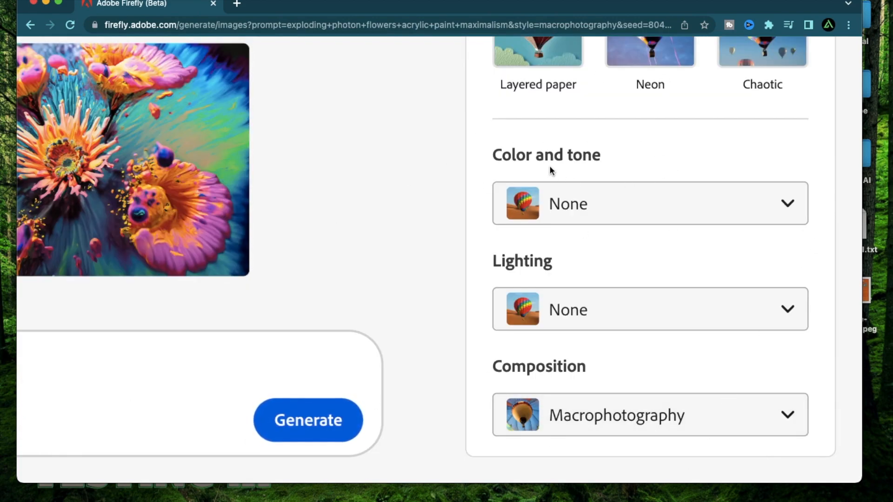
{"action": "scroll", "coordinate": [454, 124], "scroll_direction": "up", "scroll_amount": 6}
{"action": "scroll", "coordinate": [454, 123], "scroll_direction": "up", "scroll_amount": 1}
{"action": "scroll", "coordinate": [520, 149], "scroll_direction": "up", "scroll_amount": 3}
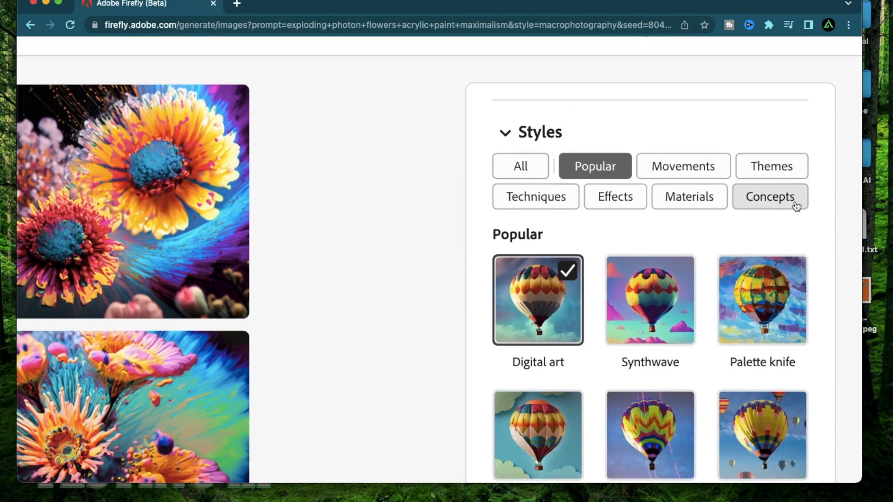
Browse the Techniques and Effects style categories for the flower prompt
{"action": "left_click", "coordinate": [514, 203]}
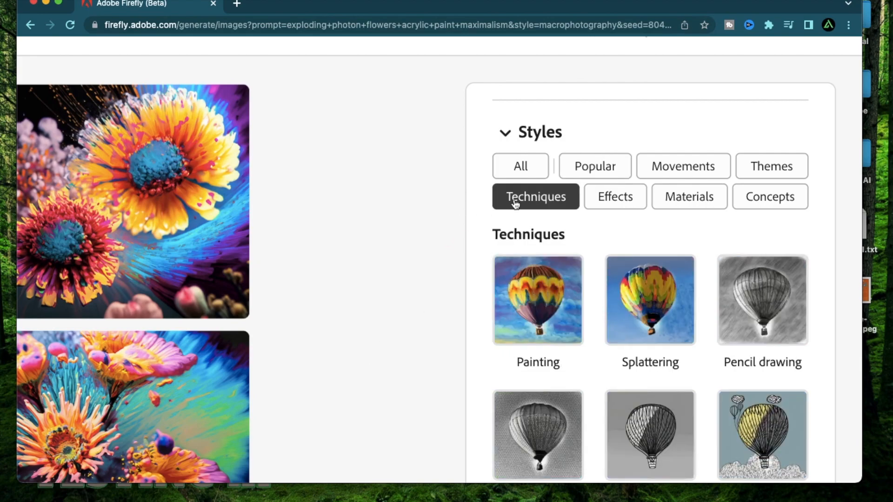
{"action": "scroll", "coordinate": [653, 329], "scroll_direction": "down", "scroll_amount": 6}
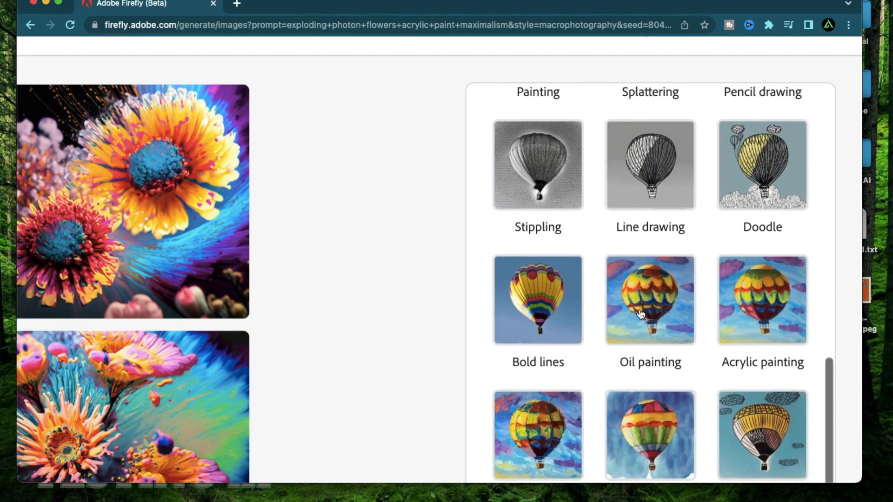
{"action": "scroll", "coordinate": [604, 344], "scroll_direction": "up", "scroll_amount": 6}
{"action": "left_click", "coordinate": [622, 186]}
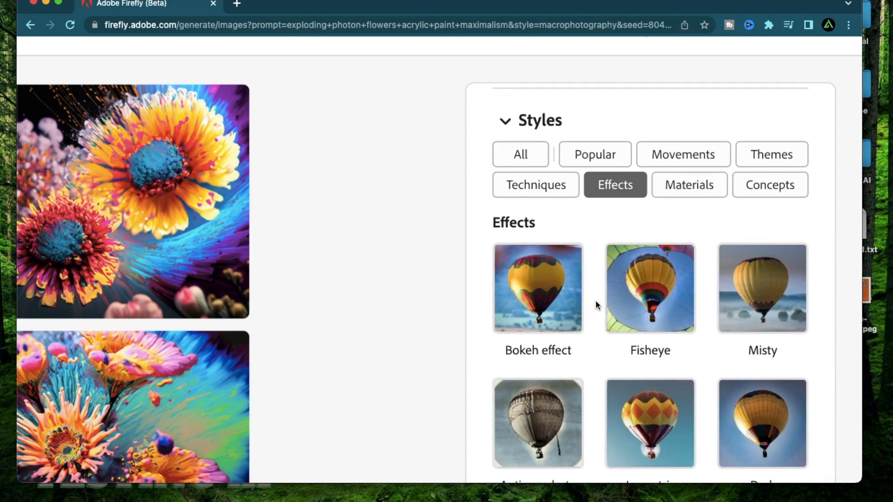
{"action": "scroll", "coordinate": [595, 302], "scroll_direction": "down", "scroll_amount": 3}
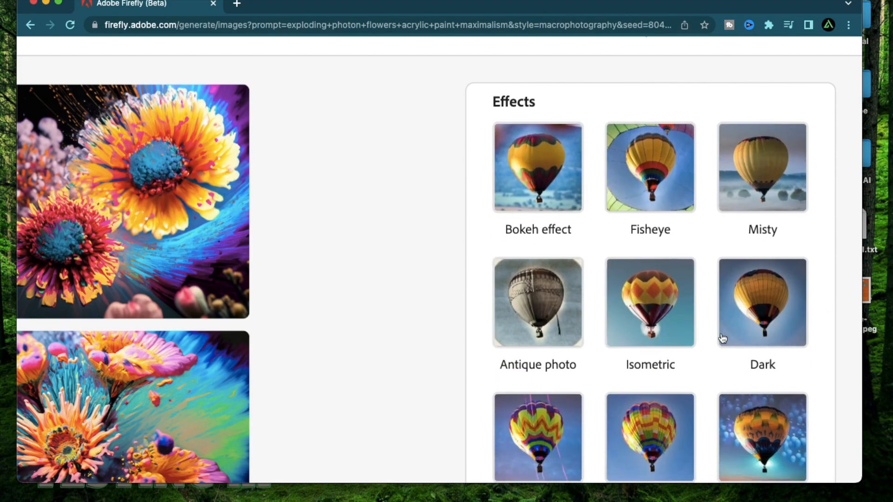
{"action": "scroll", "coordinate": [706, 302], "scroll_direction": "down", "scroll_amount": 2}
{"action": "scroll", "coordinate": [650, 260], "scroll_direction": "up", "scroll_amount": 4}
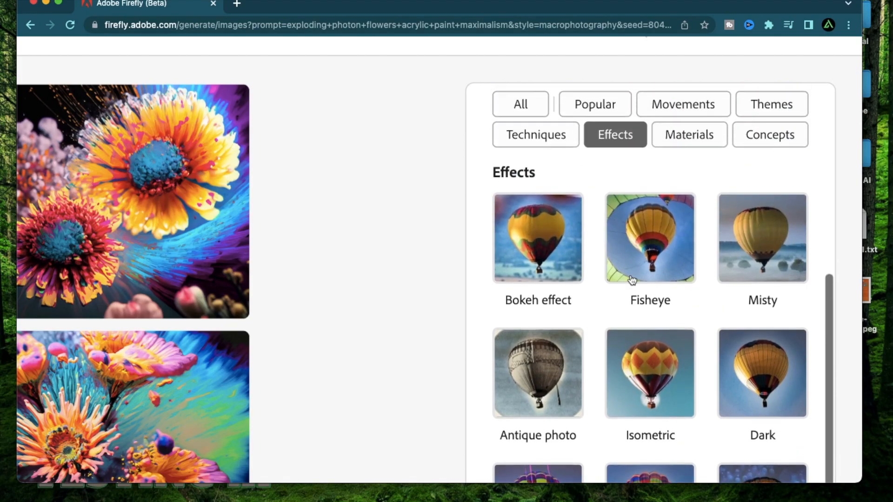
Browse the Concepts and Themes style categories for the flower prompt
{"action": "left_click", "coordinate": [789, 135]}
{"action": "scroll", "coordinate": [660, 298], "scroll_direction": "down", "scroll_amount": 3}
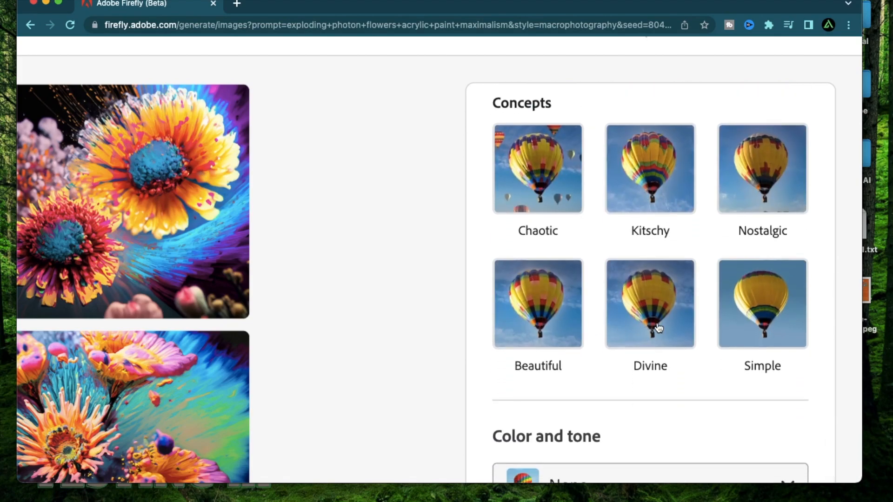
{"action": "scroll", "coordinate": [754, 205], "scroll_direction": "up", "scroll_amount": 10}
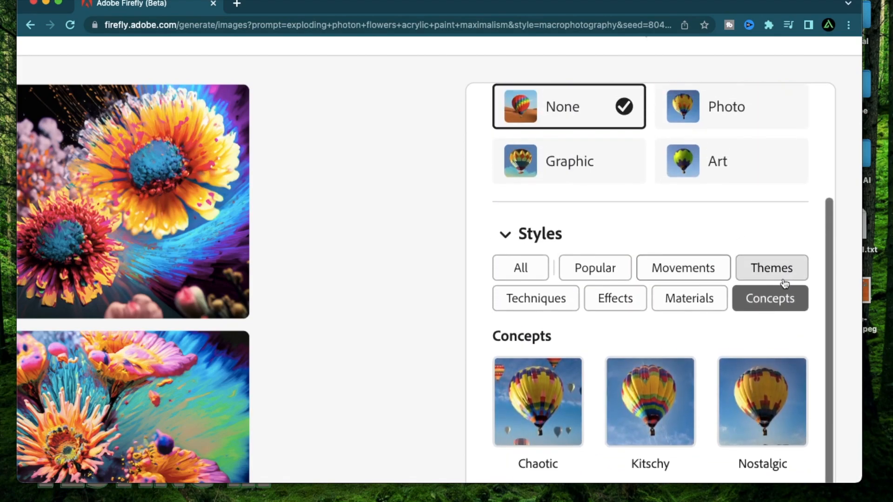
{"action": "left_click", "coordinate": [786, 271]}
{"action": "scroll", "coordinate": [705, 394], "scroll_direction": "down", "scroll_amount": 3}
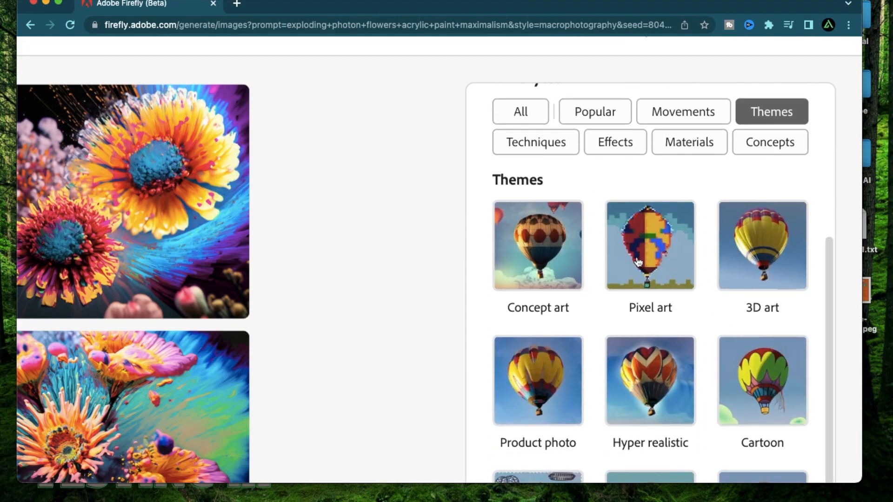
{"action": "scroll", "coordinate": [551, 312], "scroll_direction": "down", "scroll_amount": 3}
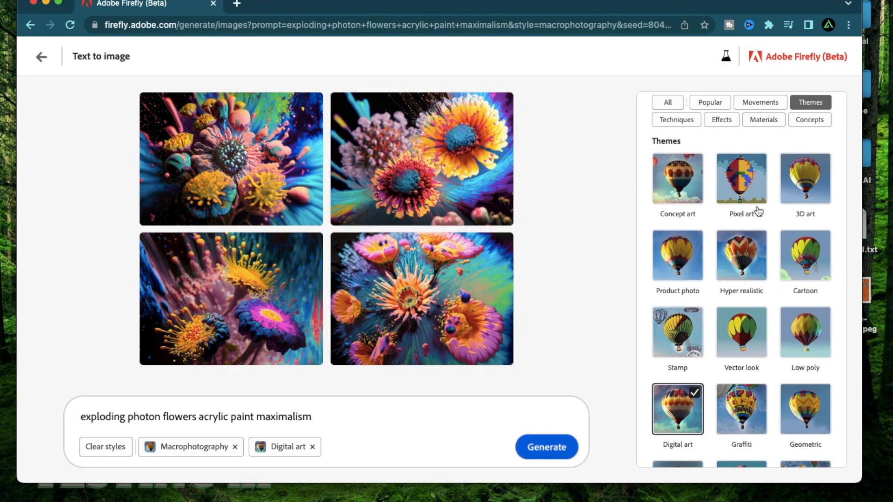
Review the aspect ratio and Content type settings together with the Themes styles beside the landscape flower images
{"action": "scroll", "coordinate": [757, 208], "scroll_direction": "up", "scroll_amount": 5}
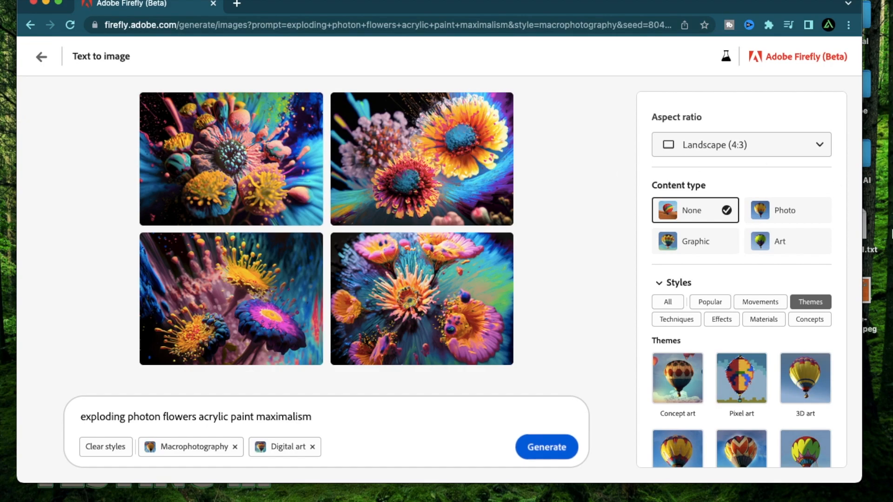
{"action": "scroll", "coordinate": [751, 264], "scroll_direction": "up", "scroll_amount": 5}
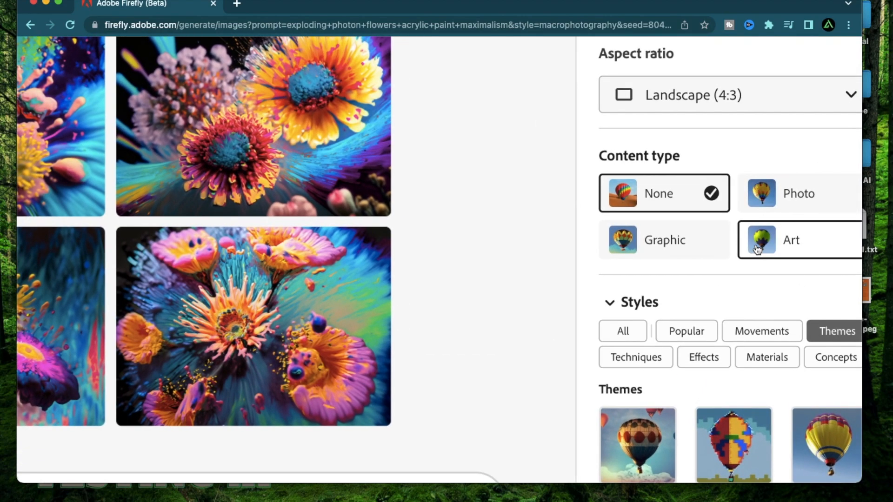
{"action": "scroll", "coordinate": [758, 253], "scroll_direction": "right", "scroll_amount": 2}
{"action": "scroll", "coordinate": [650, 200], "scroll_direction": "down", "scroll_amount": 3}
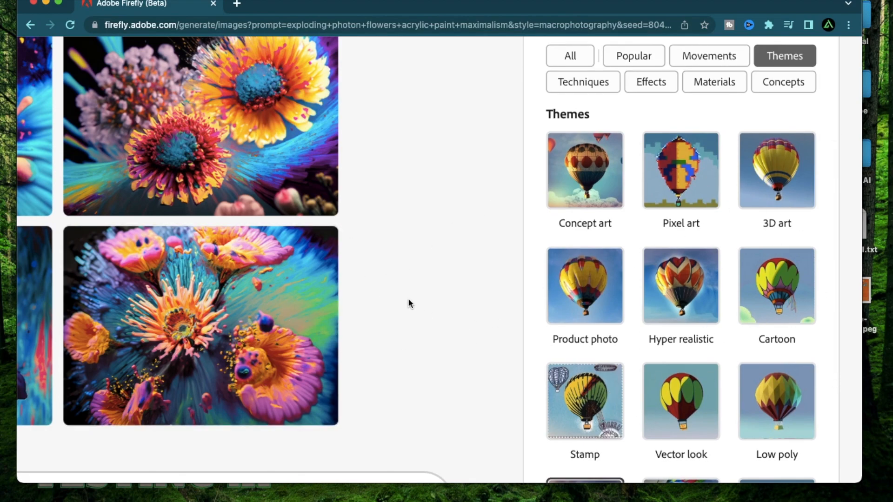
{"action": "scroll", "coordinate": [408, 299], "scroll_direction": "down", "scroll_amount": 3}
Clear the Macrophotography and Digital art styles from the flower prompt
{"action": "scroll", "coordinate": [140, 342], "scroll_direction": "up", "scroll_amount": 5}
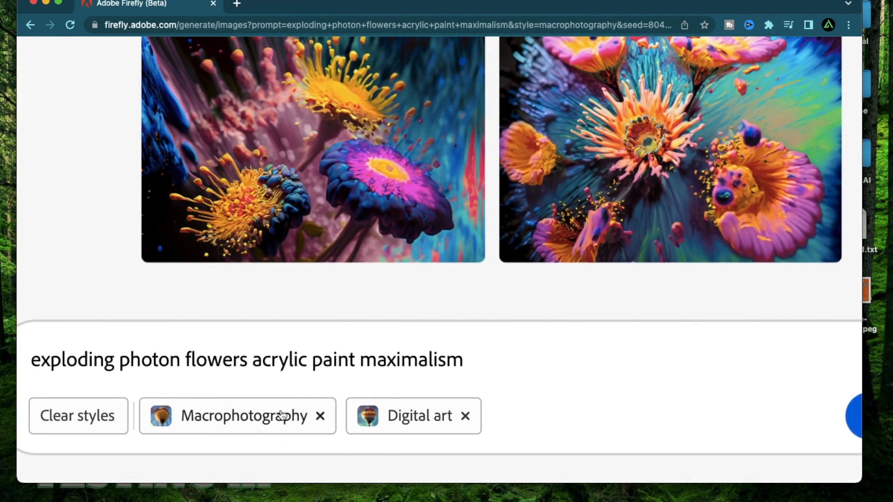
{"action": "scroll", "coordinate": [282, 416], "scroll_direction": "down", "scroll_amount": 5}
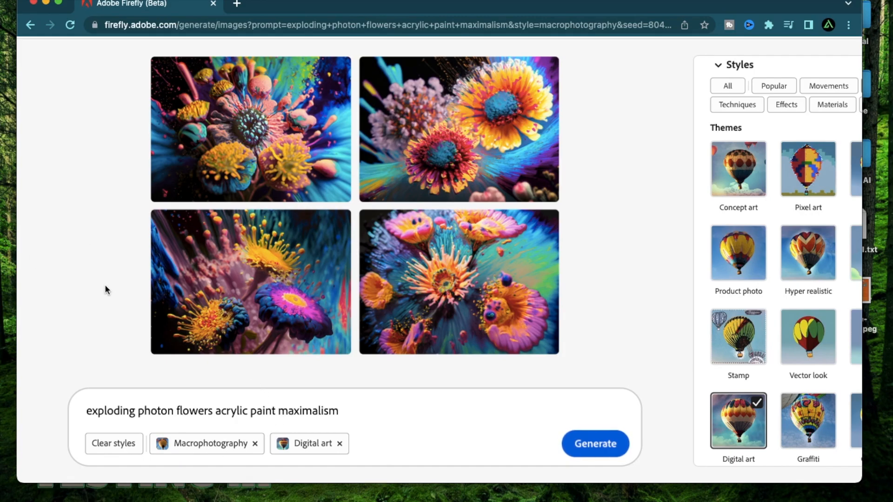
{"action": "scroll", "coordinate": [110, 281], "scroll_direction": "up", "scroll_amount": 5}
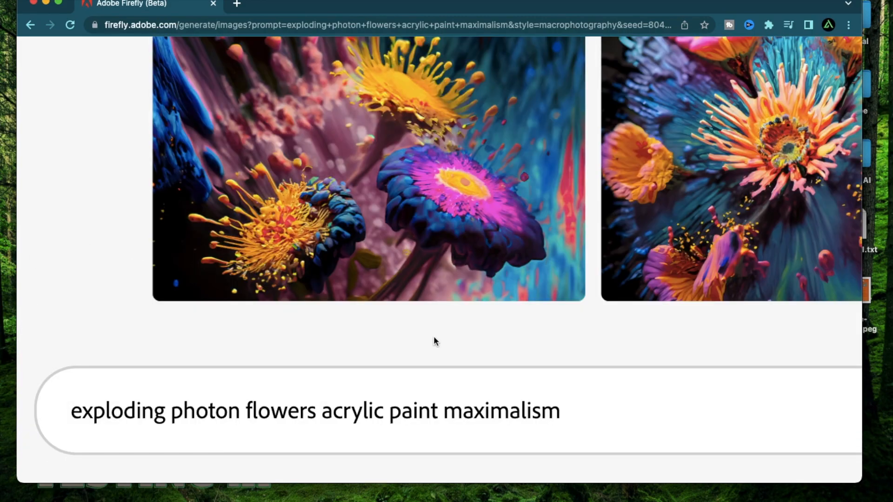
{"action": "scroll", "coordinate": [433, 335], "scroll_direction": "down", "scroll_amount": 5}
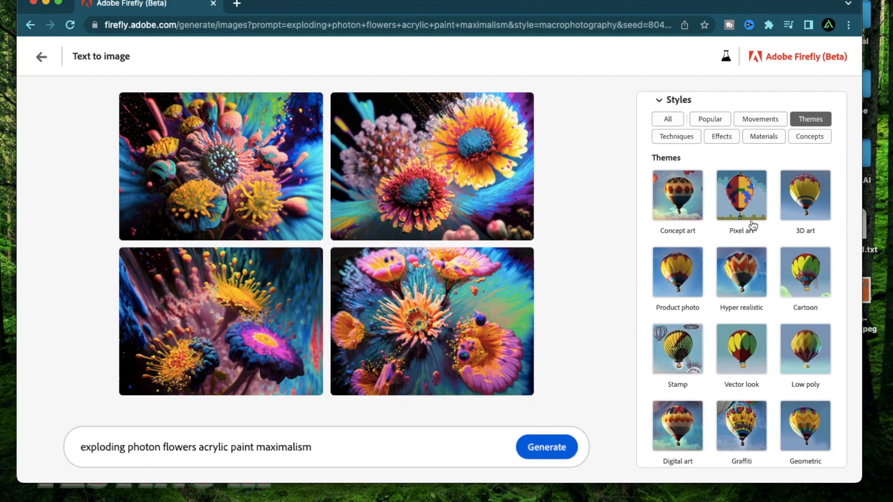
Switch the content type from None to Photo, Art and finally Graphic, regenerating the landscape flower images
{"action": "scroll", "coordinate": [762, 229], "scroll_direction": "up", "scroll_amount": 3}
{"action": "scroll", "coordinate": [761, 228], "scroll_direction": "up", "scroll_amount": 5}
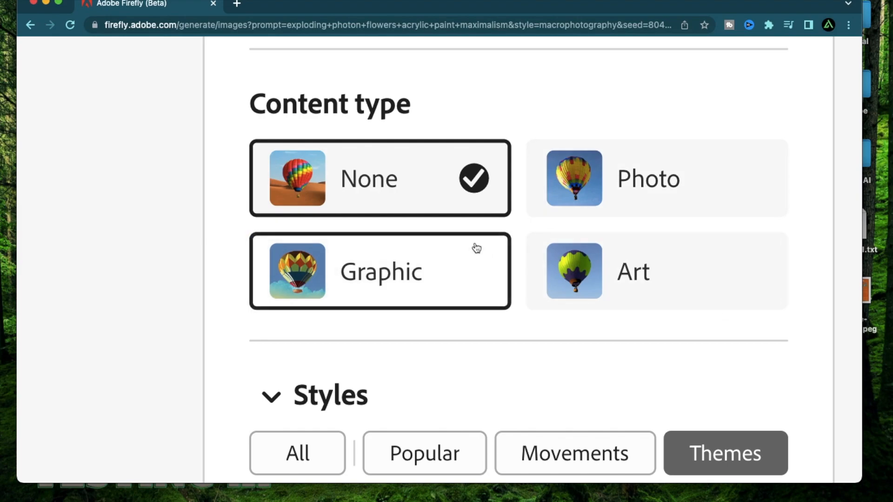
{"action": "scroll", "coordinate": [474, 249], "scroll_direction": "down", "scroll_amount": 5}
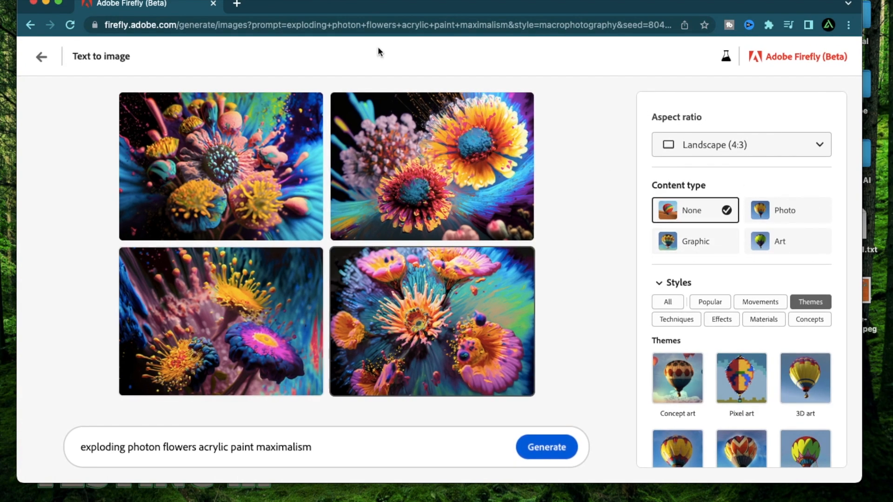
{"action": "left_click", "coordinate": [793, 217]}
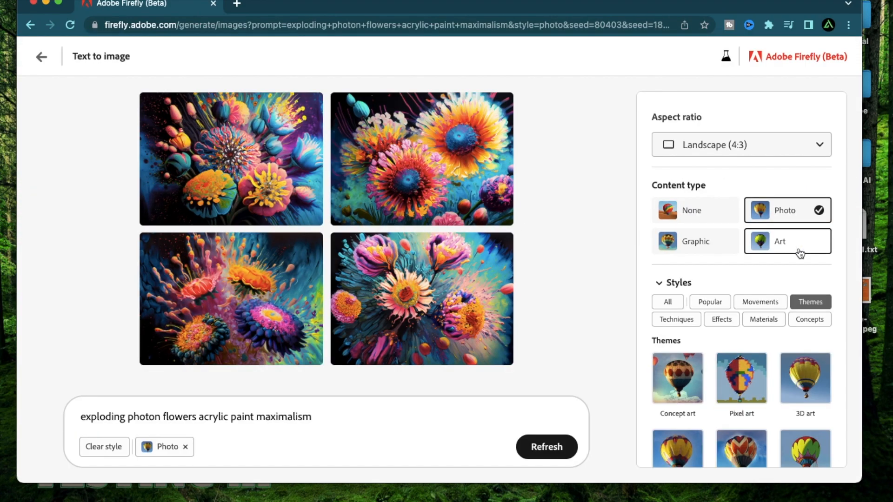
{"action": "left_click", "coordinate": [755, 242]}
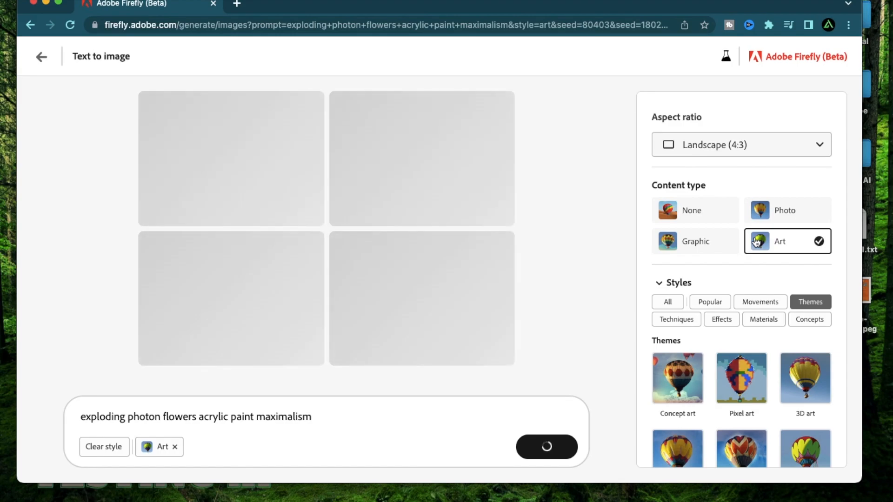
{"action": "left_click", "coordinate": [667, 242]}
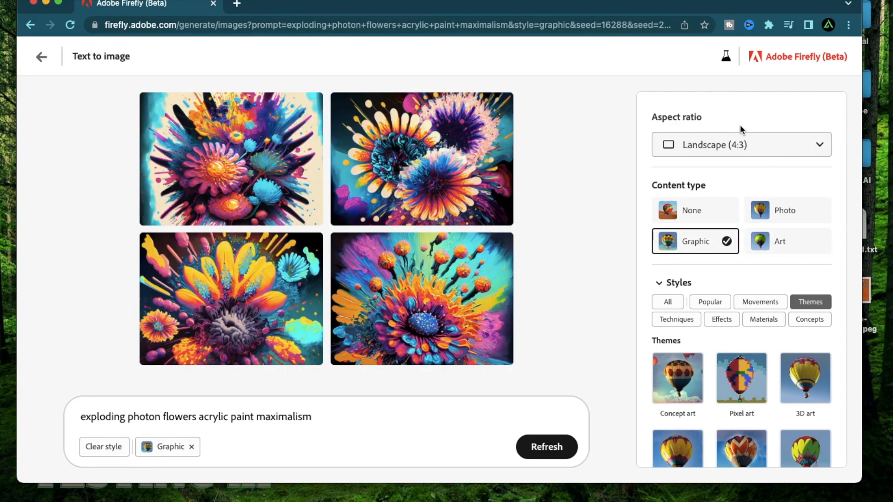
Change the aspect ratio to Portrait (3:4) and view the third and second generated flower images enlarged
{"action": "left_click", "coordinate": [723, 148]}
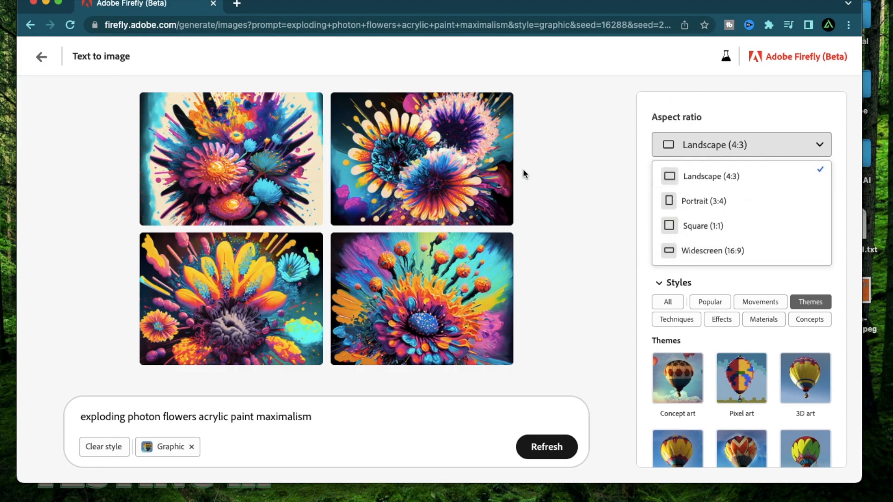
{"action": "left_click", "coordinate": [726, 201]}
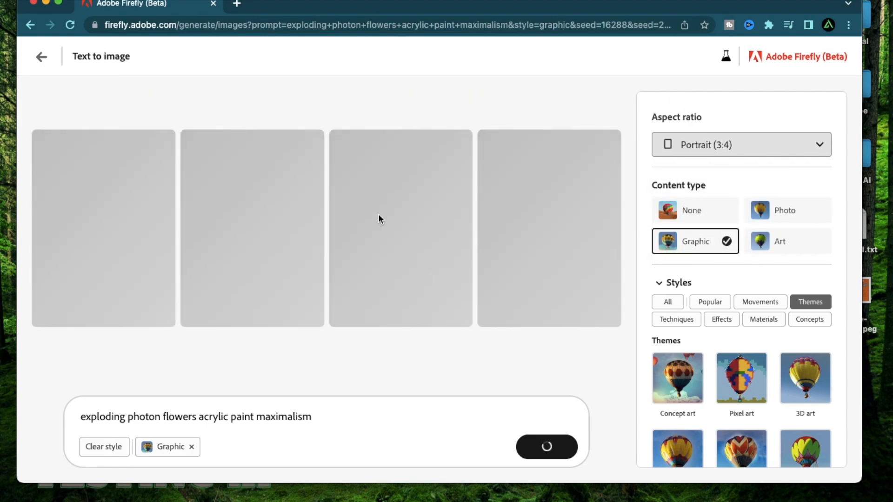
{"action": "left_click", "coordinate": [419, 218]}
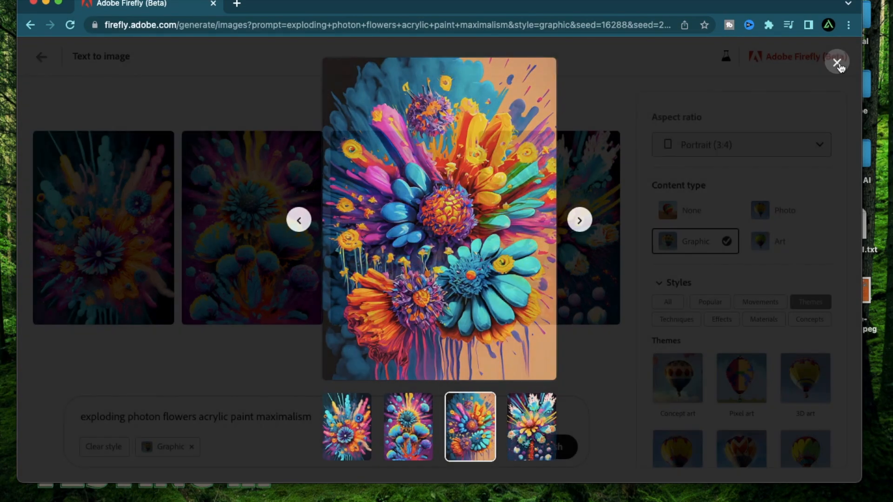
{"action": "left_click", "coordinate": [836, 62]}
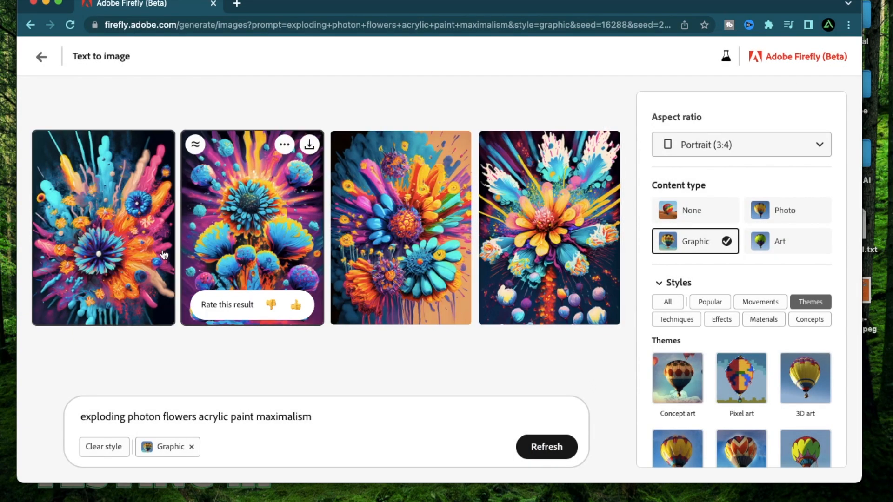
{"action": "left_click", "coordinate": [260, 224]}
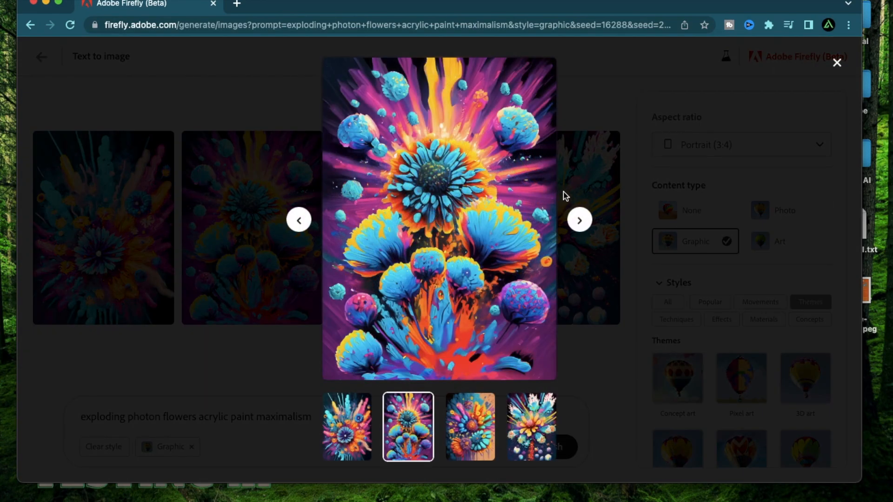
Download the fourth portrait flower image, and open the saved JPG to inspect its watermarked lower-left corner
{"action": "mouse_move", "coordinate": [478, 232]}
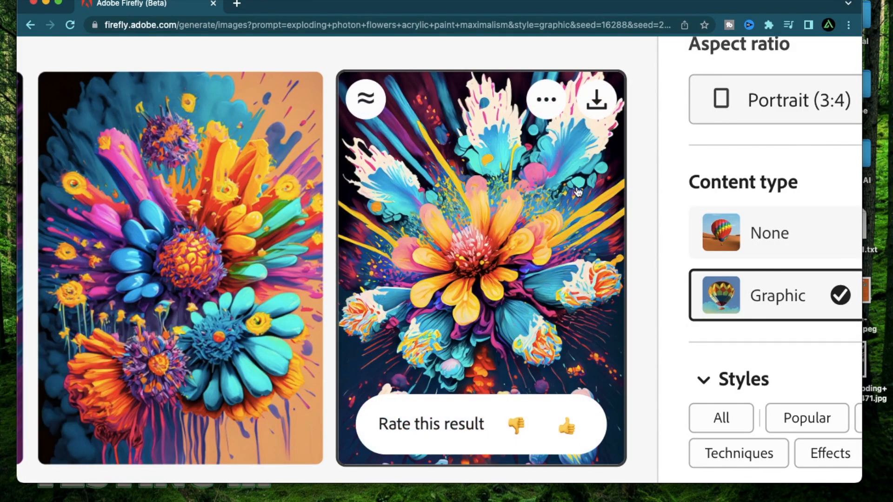
{"action": "left_click", "coordinate": [597, 106]}
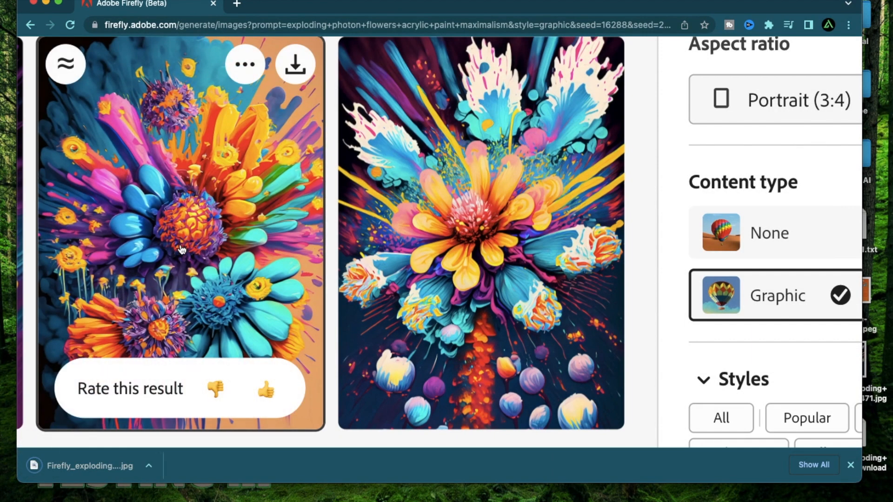
{"action": "left_click", "coordinate": [88, 465]}
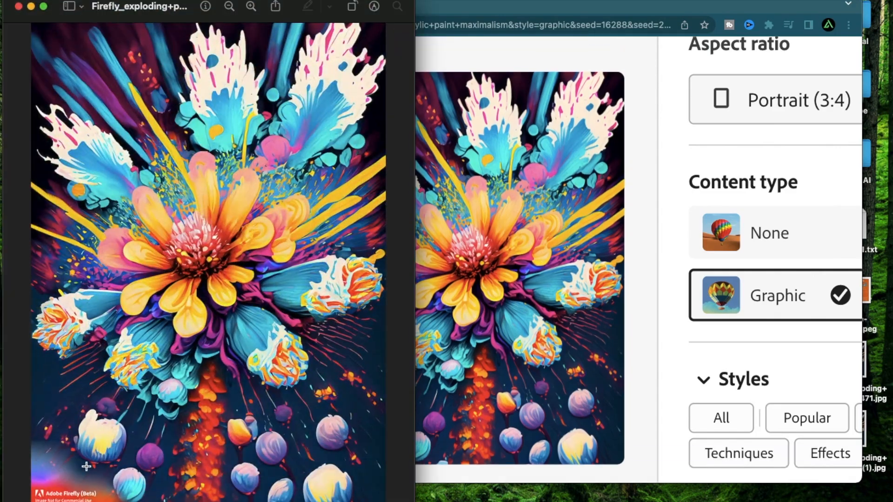
{"action": "scroll", "coordinate": [86, 466], "scroll_direction": "up", "scroll_amount": 5}
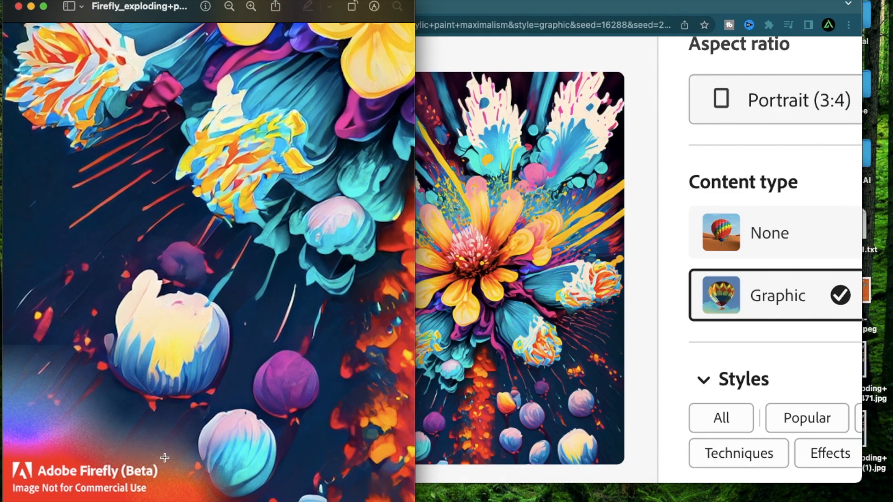
{"action": "left_click", "coordinate": [20, 6]}
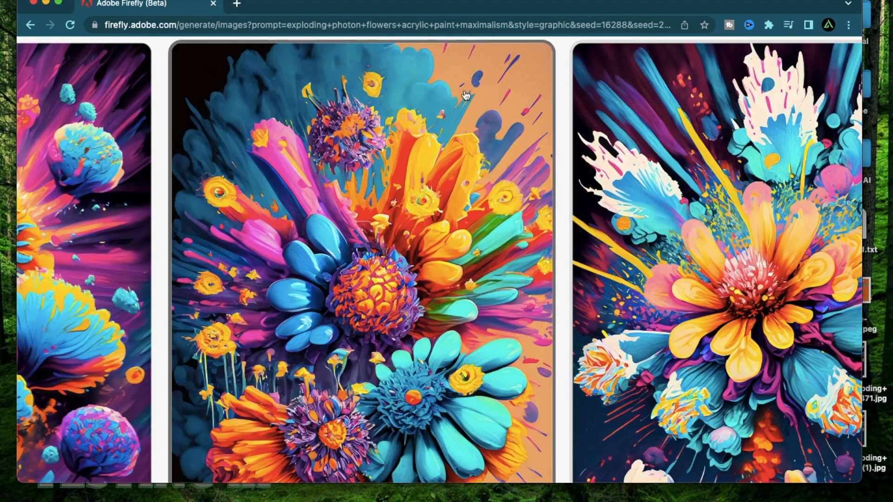
Generate images similar to the second portrait flower image
{"action": "left_click", "coordinate": [449, 80]}
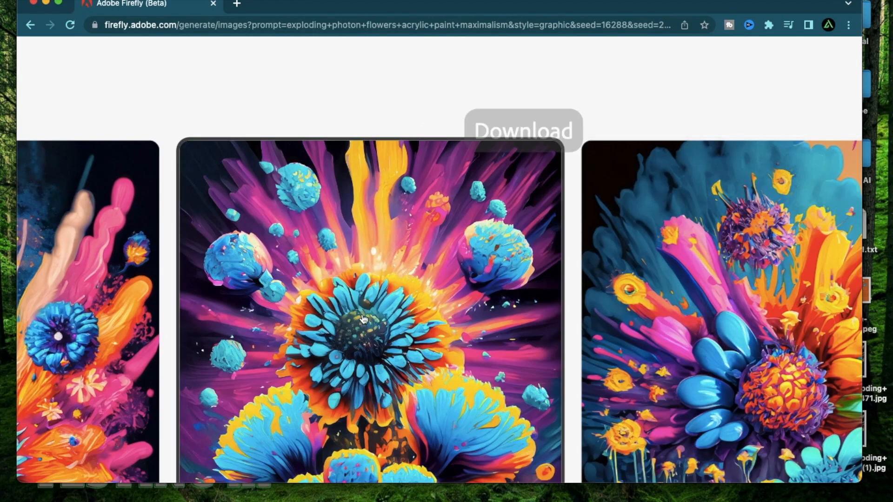
{"action": "scroll", "coordinate": [378, 234], "scroll_direction": "down", "scroll_amount": 10}
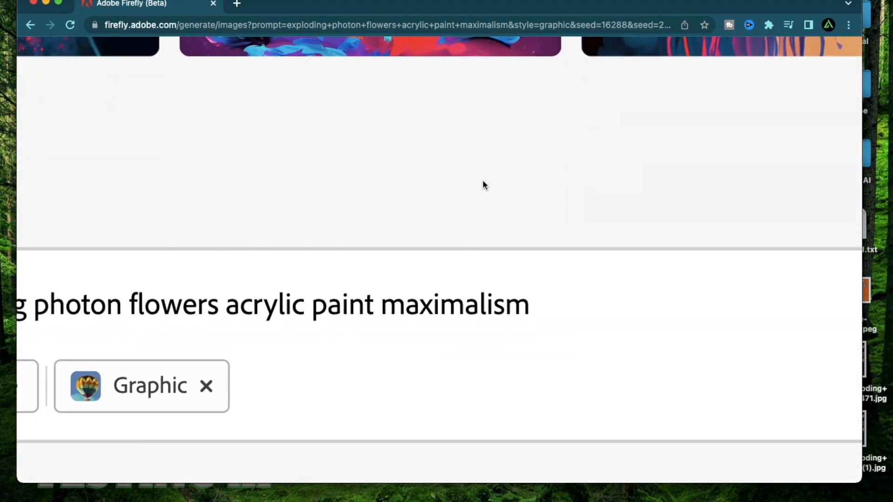
{"action": "scroll", "coordinate": [482, 185], "scroll_direction": "up", "scroll_amount": 10}
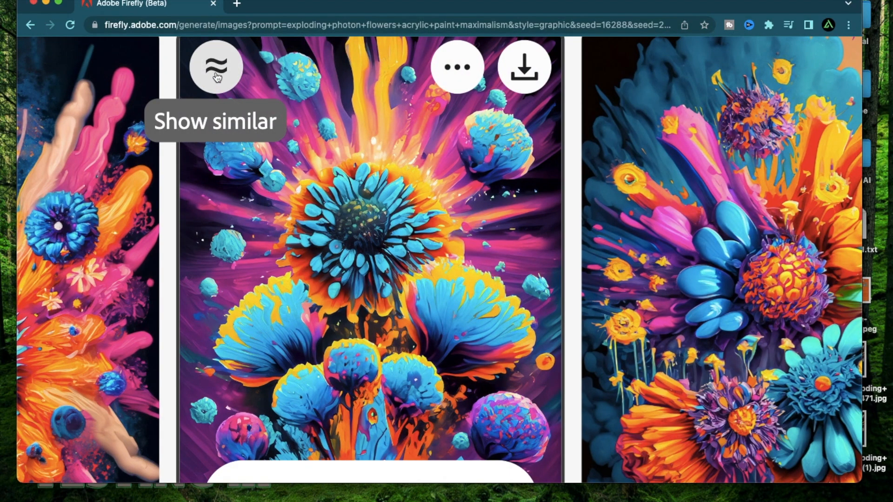
{"action": "left_click", "coordinate": [217, 74]}
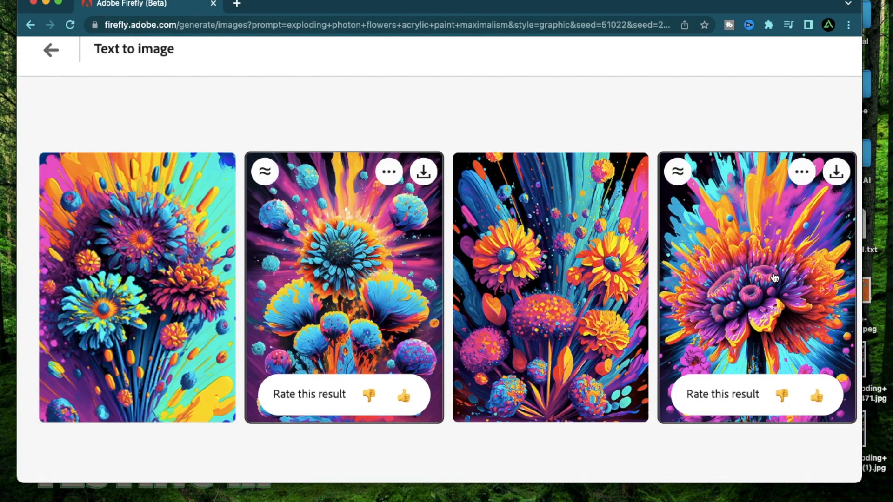
Generate images similar to the fourth portrait flower image
{"action": "scroll", "coordinate": [767, 272], "scroll_direction": "up", "scroll_amount": 5}
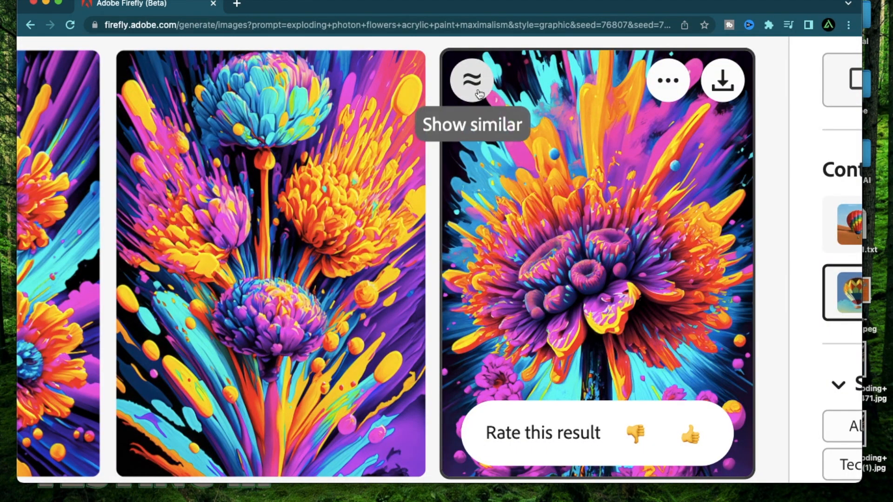
{"action": "left_click", "coordinate": [476, 90]}
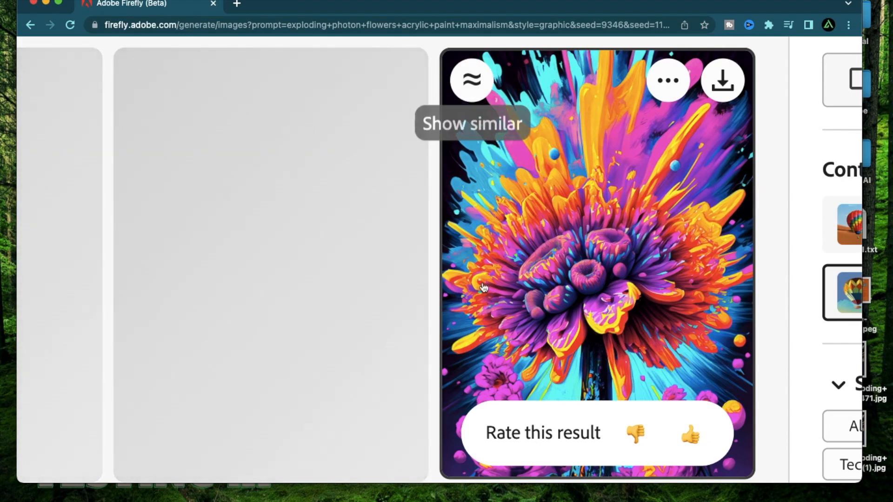
{"action": "scroll", "coordinate": [552, 204], "scroll_direction": "down", "scroll_amount": 5}
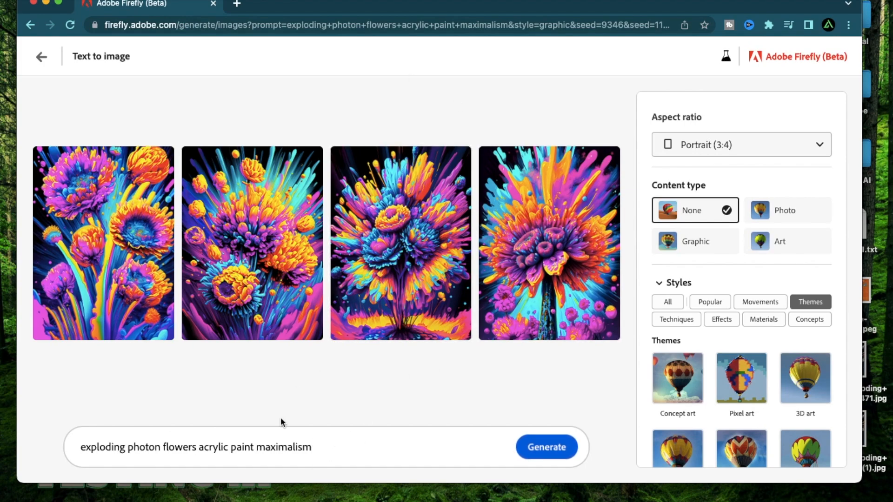
Replace the prompt with "female alchemist in the forest" and generate the images
{"action": "triple_click", "coordinate": [331, 452]}
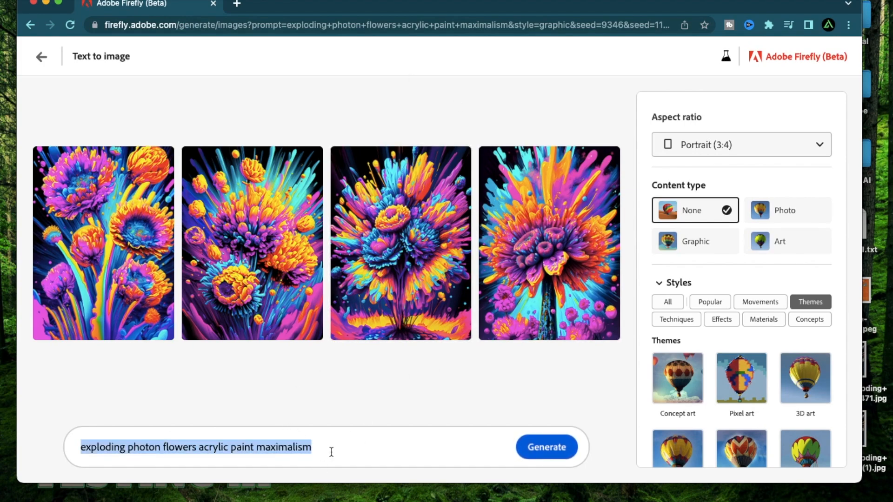
{"action": "type", "text": "female alchemist in the forest"}
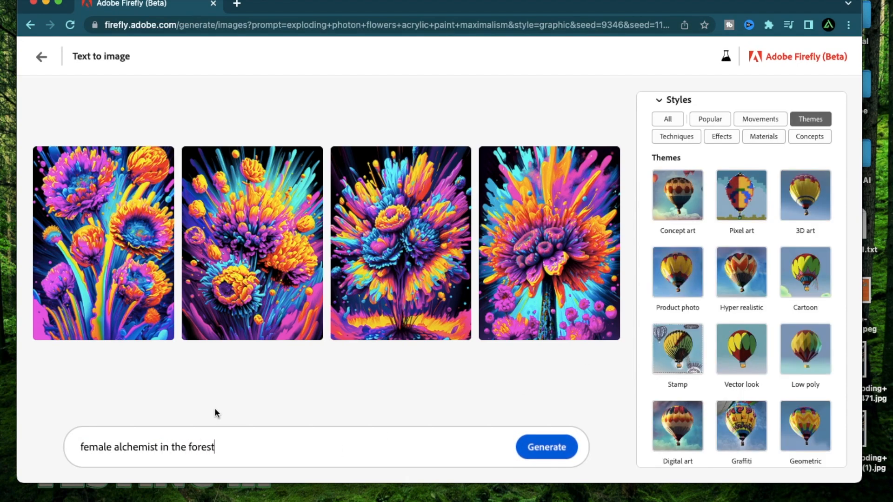
{"action": "left_click", "coordinate": [569, 447]}
Examine the generated female alchemist images up close, comparing faces, clothing and forest details
{"action": "scroll", "coordinate": [270, 238], "scroll_direction": "up", "scroll_amount": 10}
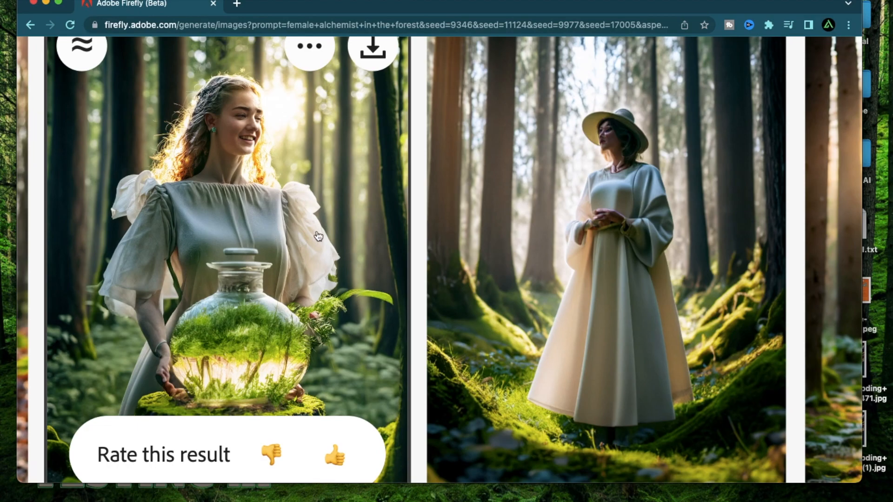
{"action": "scroll", "coordinate": [318, 236], "scroll_direction": "up", "scroll_amount": 2}
{"action": "scroll", "coordinate": [264, 199], "scroll_direction": "up", "scroll_amount": 5}
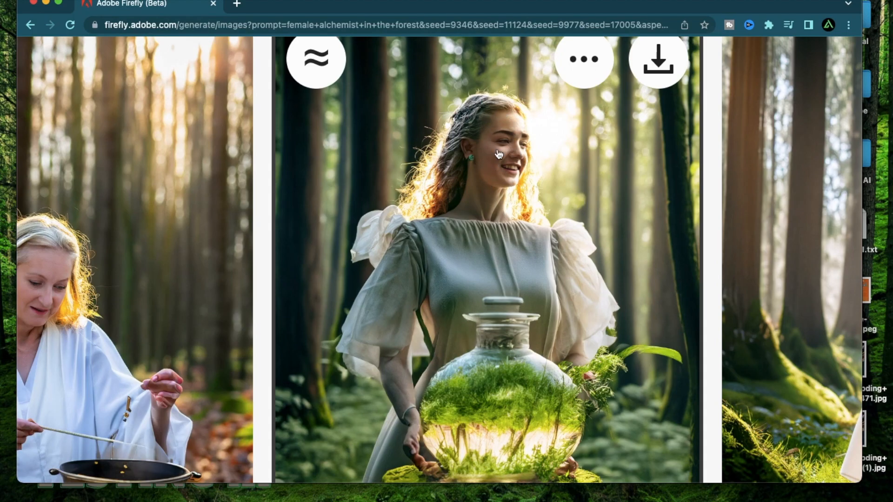
{"action": "scroll", "coordinate": [498, 154], "scroll_direction": "left", "scroll_amount": 3}
{"action": "scroll", "coordinate": [382, 293], "scroll_direction": "right", "scroll_amount": 15}
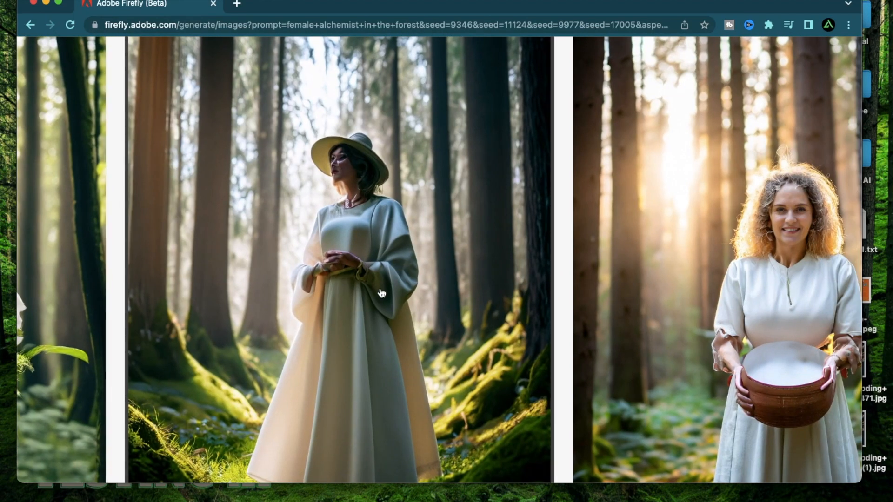
{"action": "scroll", "coordinate": [381, 293], "scroll_direction": "right", "scroll_amount": 15}
{"action": "scroll", "coordinate": [319, 313], "scroll_direction": "left", "scroll_amount": 15}
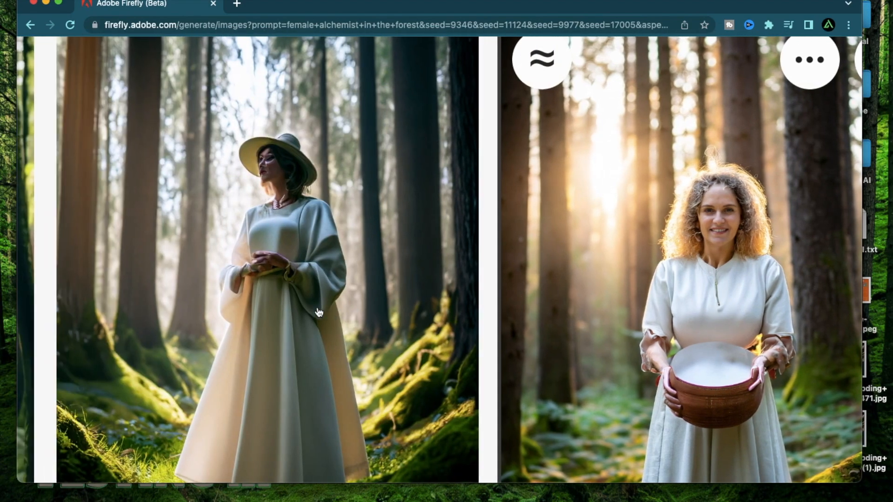
{"action": "scroll", "coordinate": [319, 312], "scroll_direction": "left", "scroll_amount": 10}
{"action": "scroll", "coordinate": [319, 312], "scroll_direction": "down", "scroll_amount": 5}
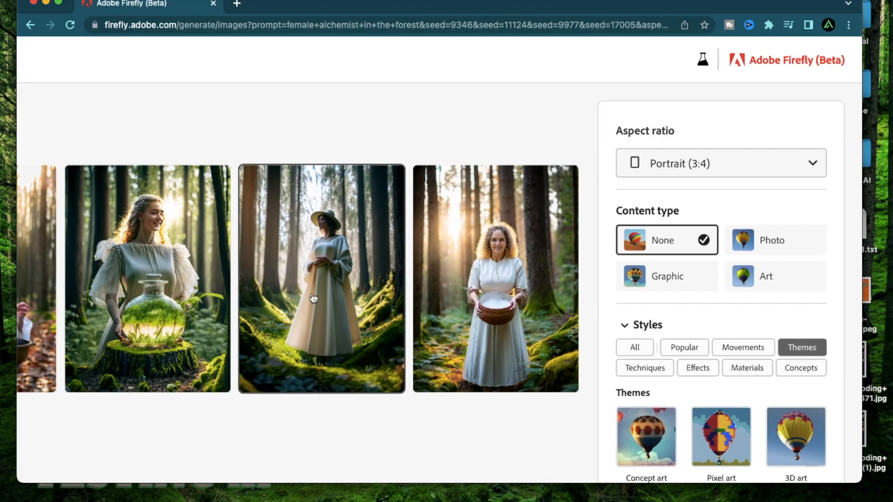
Set the content type to Photo for the alchemist prompt and view the regenerated images up close
{"action": "left_click", "coordinate": [784, 245]}
{"action": "scroll", "coordinate": [320, 277], "scroll_direction": "up", "scroll_amount": 5}
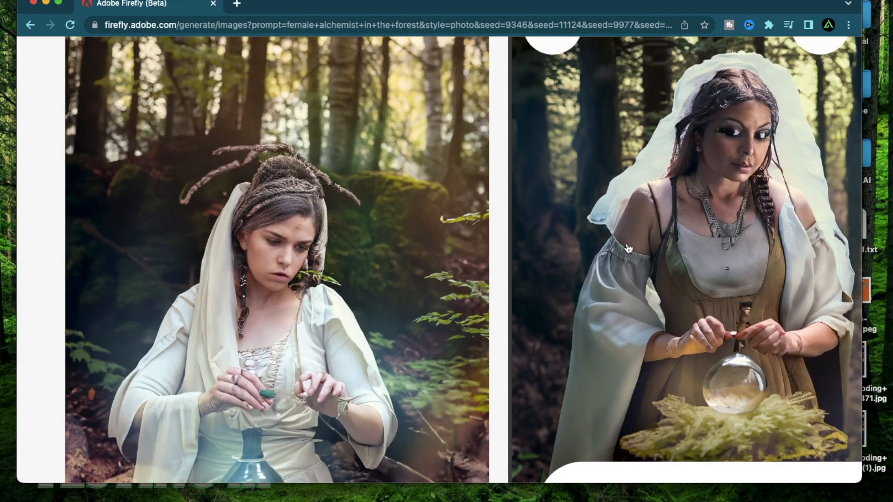
{"action": "scroll", "coordinate": [628, 249], "scroll_direction": "right", "scroll_amount": 5}
{"action": "scroll", "coordinate": [628, 249], "scroll_direction": "right", "scroll_amount": 3}
{"action": "scroll", "coordinate": [628, 248], "scroll_direction": "right", "scroll_amount": 5}
{"action": "scroll", "coordinate": [627, 249], "scroll_direction": "down", "scroll_amount": 5}
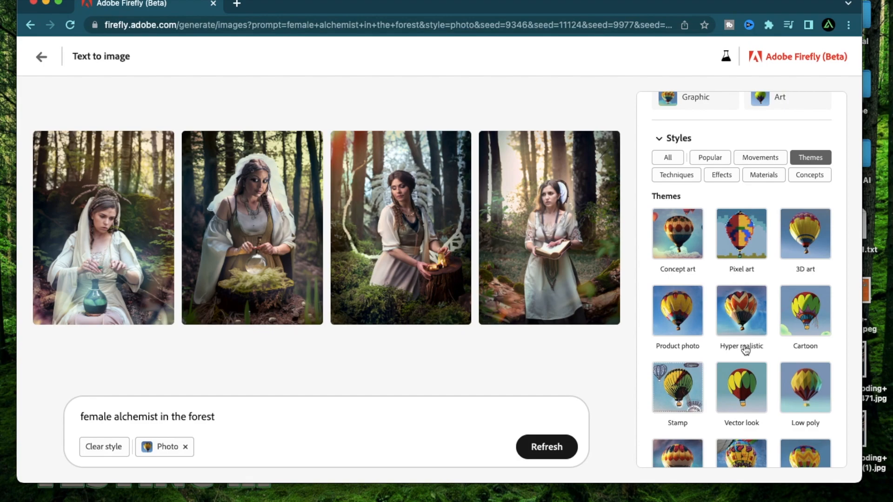
Remove the Photo style, set the lighting to Backlighting and regenerate the alchemist images
{"action": "scroll", "coordinate": [745, 350], "scroll_direction": "down", "scroll_amount": 3}
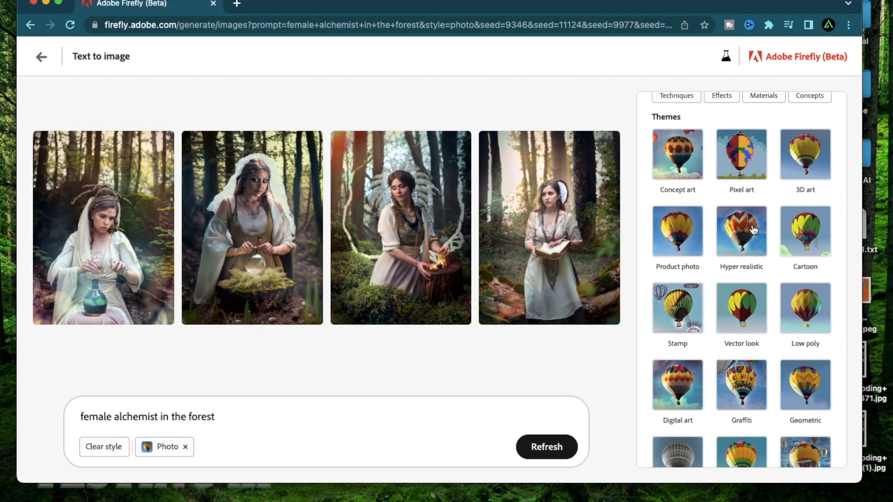
{"action": "scroll", "coordinate": [739, 275], "scroll_direction": "down", "scroll_amount": 8}
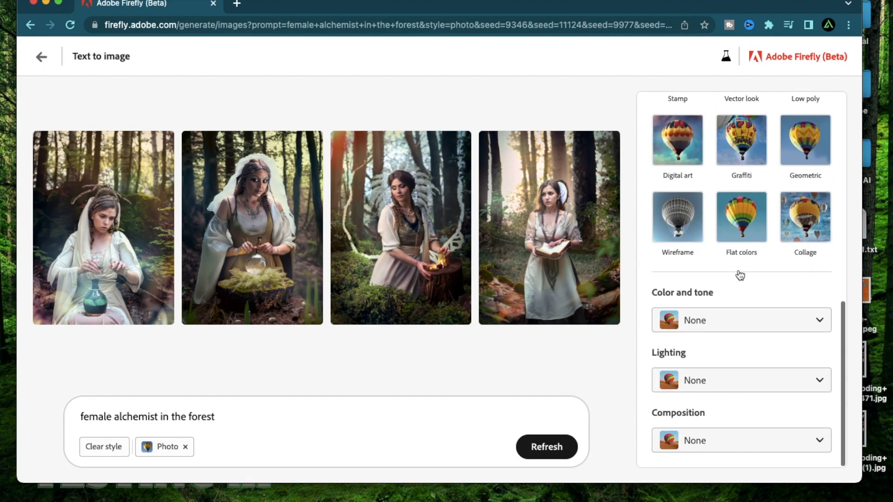
{"action": "left_click", "coordinate": [184, 447]}
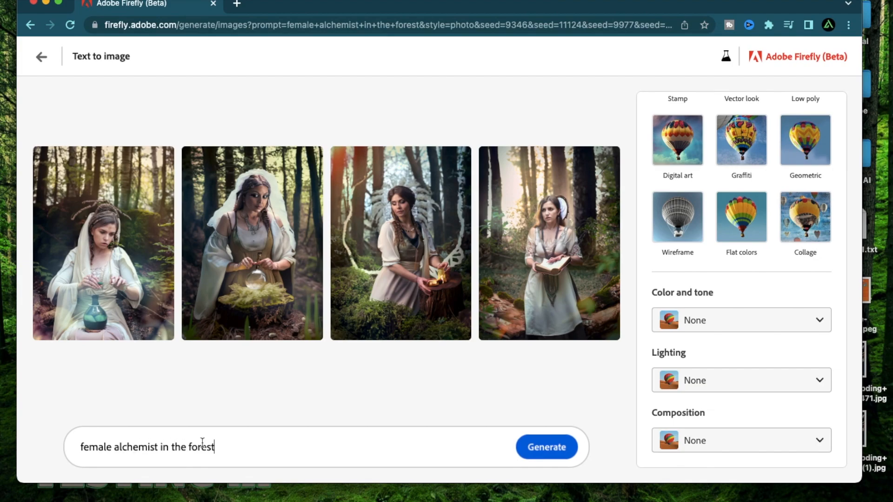
{"action": "left_click", "coordinate": [744, 386]}
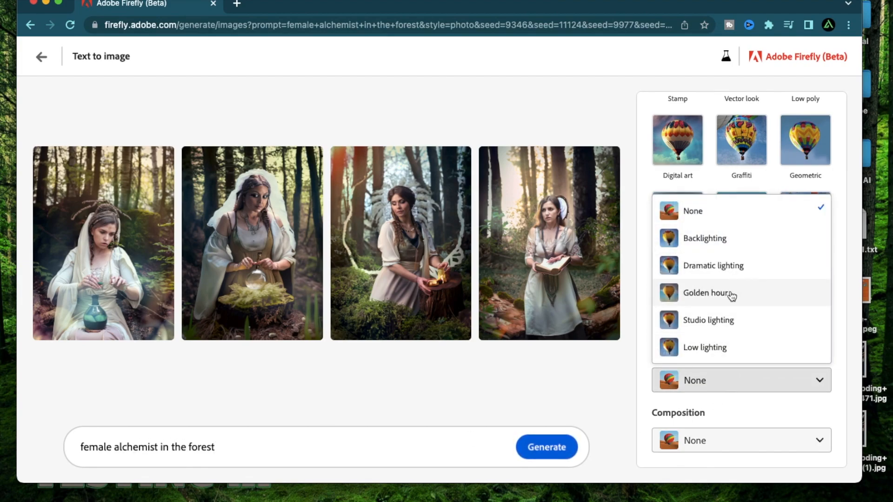
{"action": "left_click", "coordinate": [753, 239]}
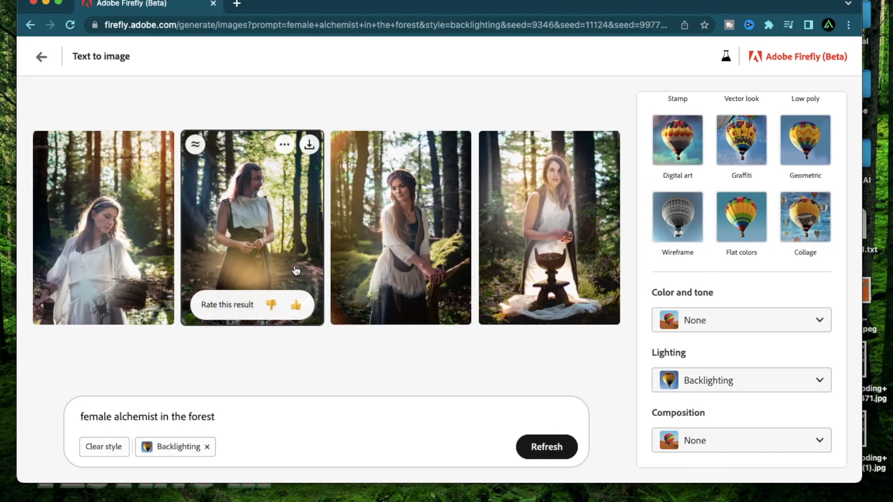
{"action": "scroll", "coordinate": [295, 269], "scroll_direction": "up", "scroll_amount": 5}
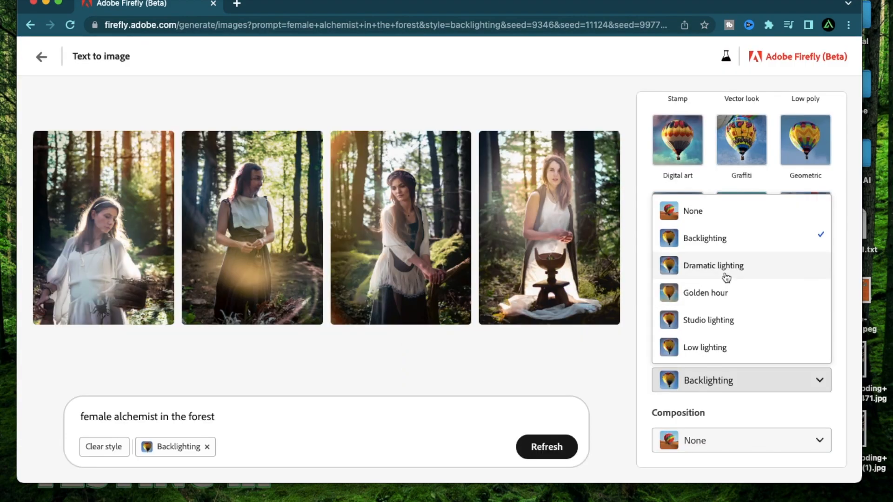
Change the lighting to Golden hour, regenerate, and inspect the first alchemist image enlarged
{"action": "left_click", "coordinate": [725, 292]}
{"action": "left_click", "coordinate": [546, 447]}
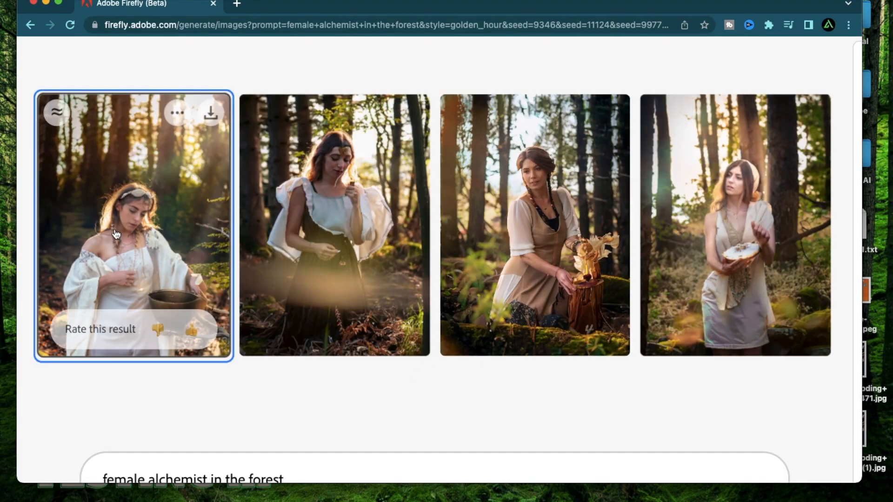
{"action": "left_click", "coordinate": [132, 228]}
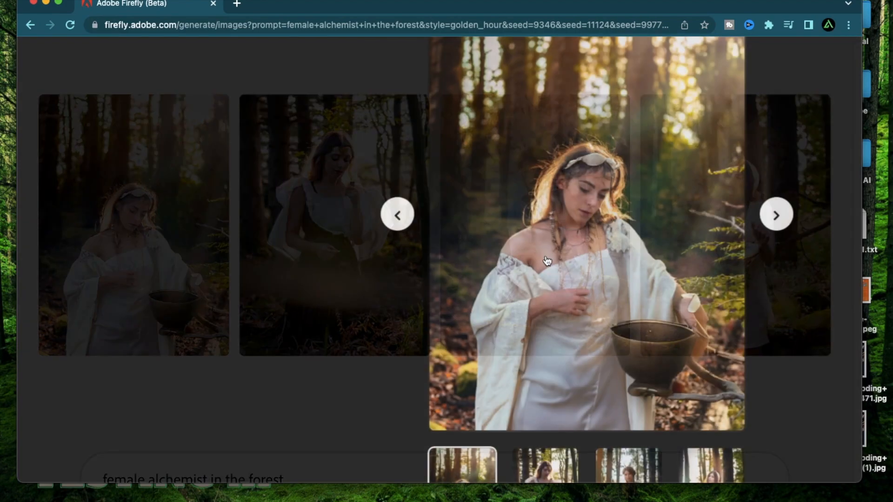
{"action": "scroll", "coordinate": [591, 278], "scroll_direction": "up", "scroll_amount": 5}
{"action": "scroll", "coordinate": [592, 278], "scroll_direction": "up", "scroll_amount": 3}
{"action": "scroll", "coordinate": [592, 278], "scroll_direction": "down", "scroll_amount": 2}
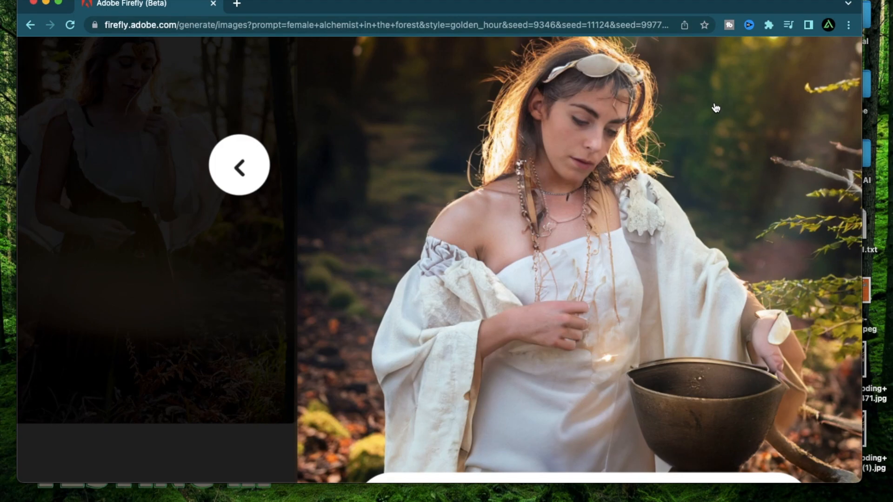
{"action": "scroll", "coordinate": [715, 108], "scroll_direction": "up", "scroll_amount": 2}
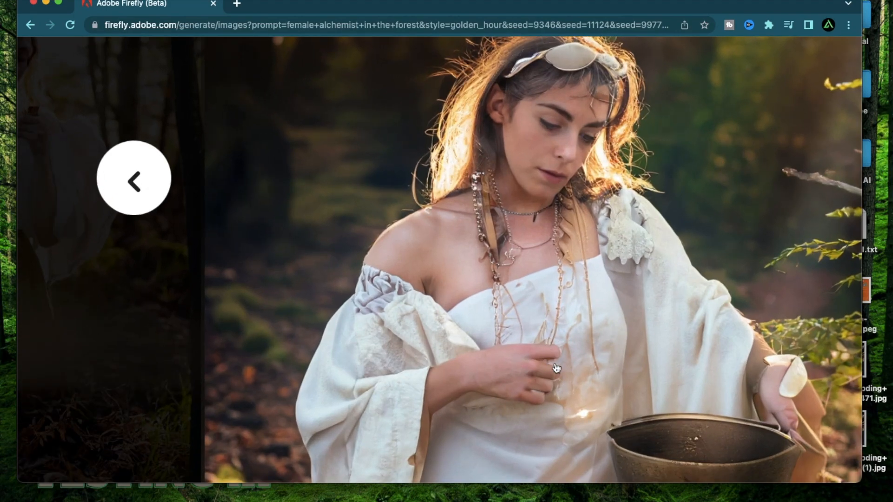
{"action": "scroll", "coordinate": [557, 369], "scroll_direction": "down", "scroll_amount": 2}
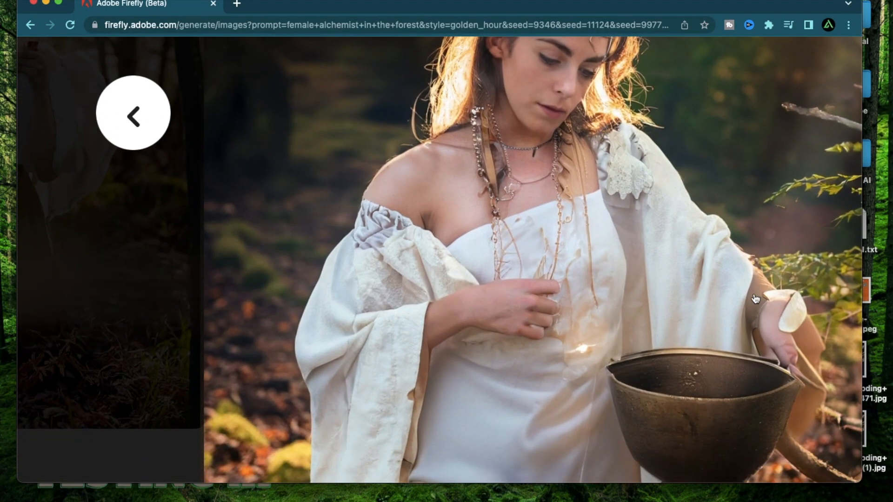
{"action": "scroll", "coordinate": [755, 299], "scroll_direction": "right", "scroll_amount": 2}
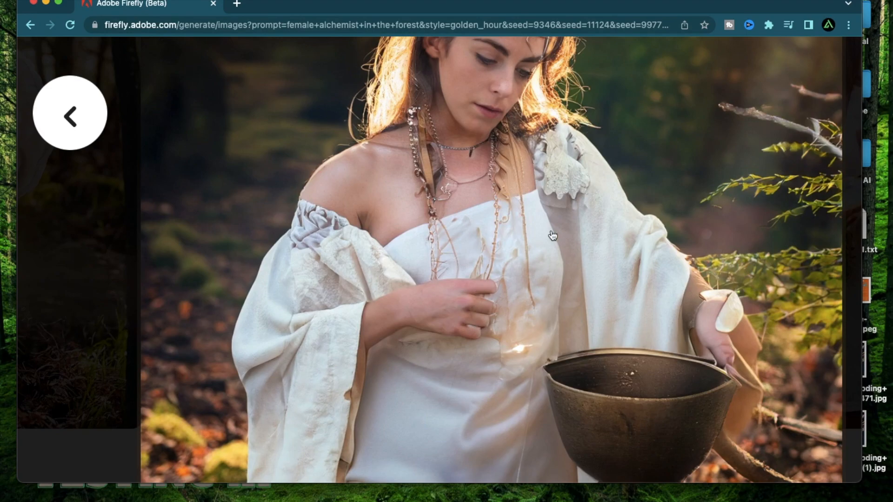
{"action": "scroll", "coordinate": [552, 236], "scroll_direction": "up", "scroll_amount": 2}
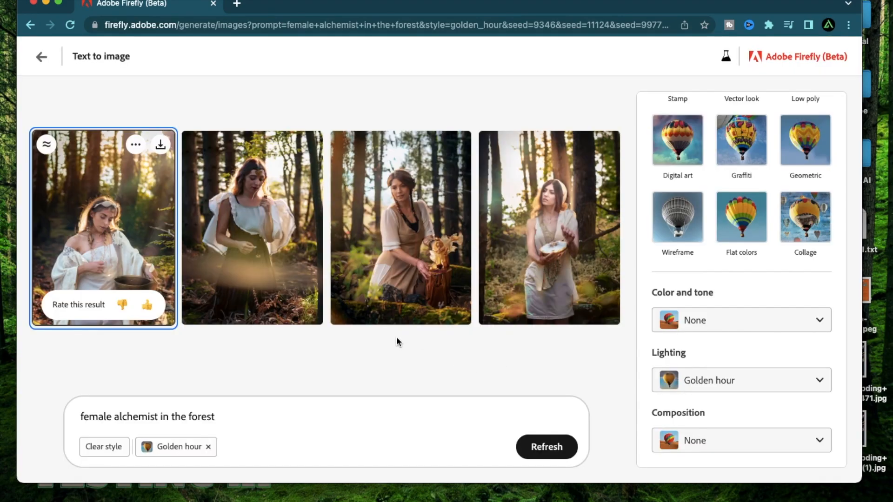
Set the composition to Shot from above, generate the alchemist images and view the third one enlarged
{"action": "left_click", "coordinate": [727, 440]}
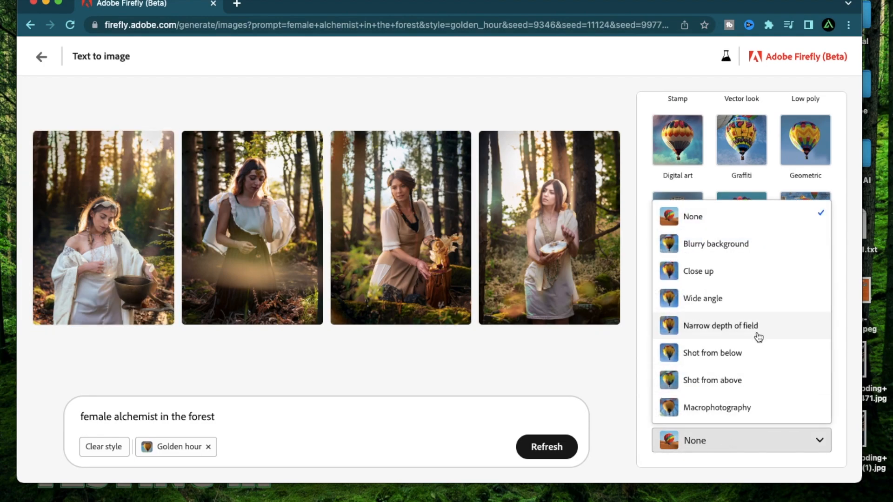
{"action": "left_click", "coordinate": [727, 379]}
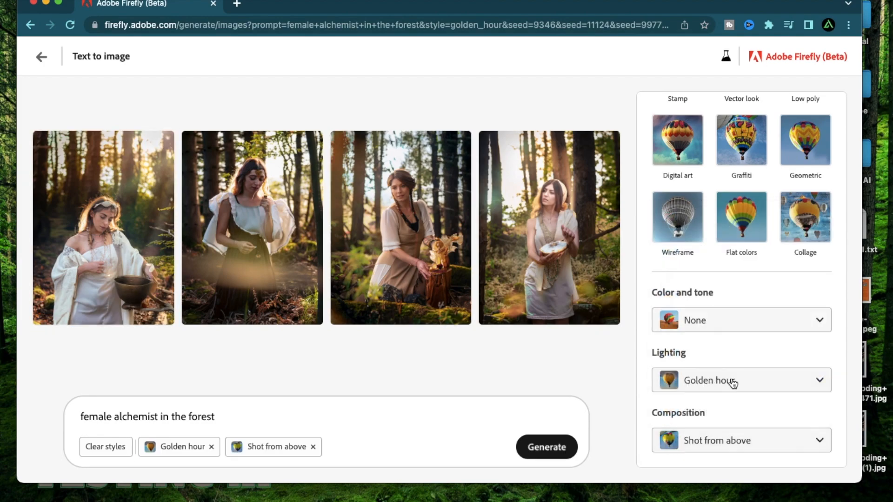
{"action": "left_click", "coordinate": [546, 447]}
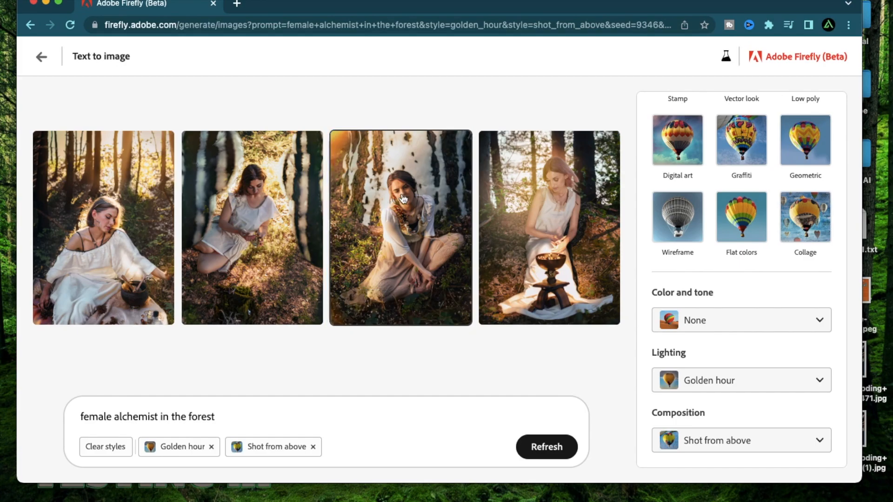
{"action": "left_click", "coordinate": [400, 227]}
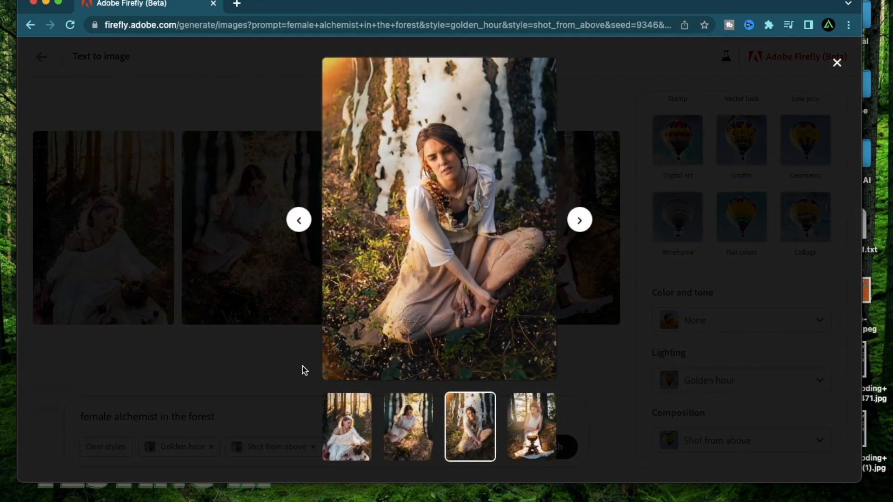
{"action": "key", "text": "Escape"}
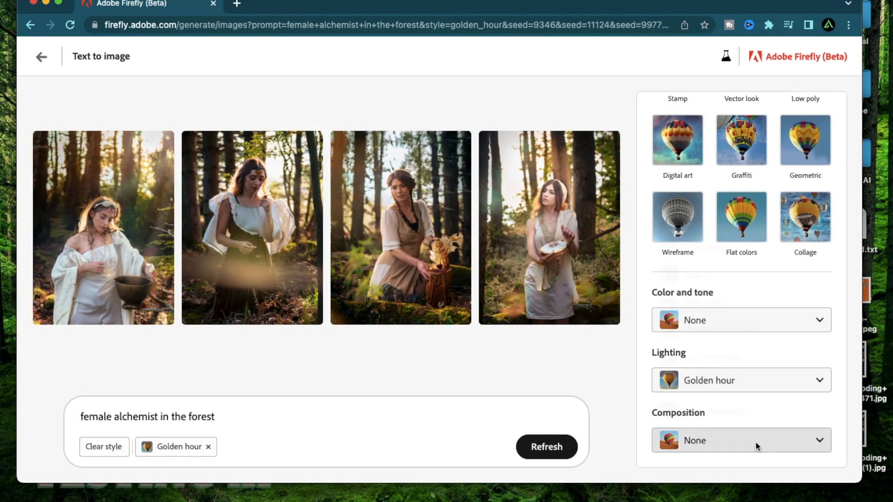
Set the composition to Close up, generate the alchemist images and view the second one enlarged
{"action": "left_click", "coordinate": [755, 442]}
{"action": "left_click", "coordinate": [743, 271]}
{"action": "left_click", "coordinate": [560, 448]}
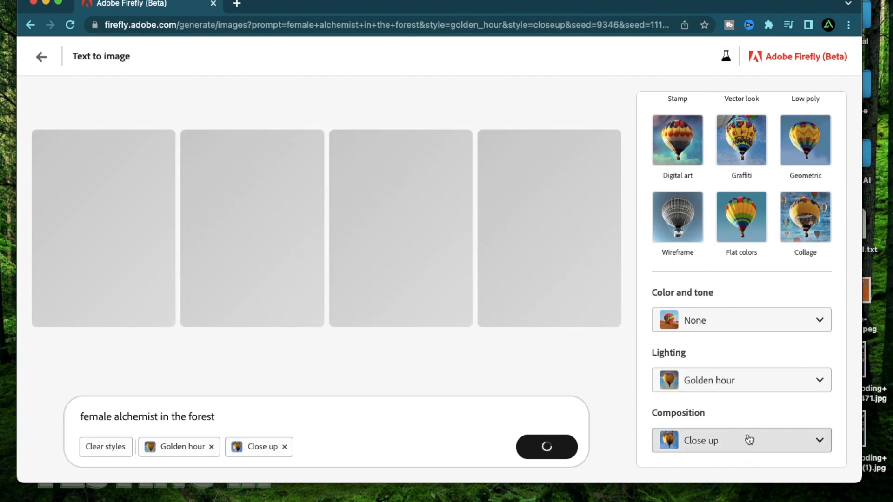
{"action": "left_click", "coordinate": [389, 207]}
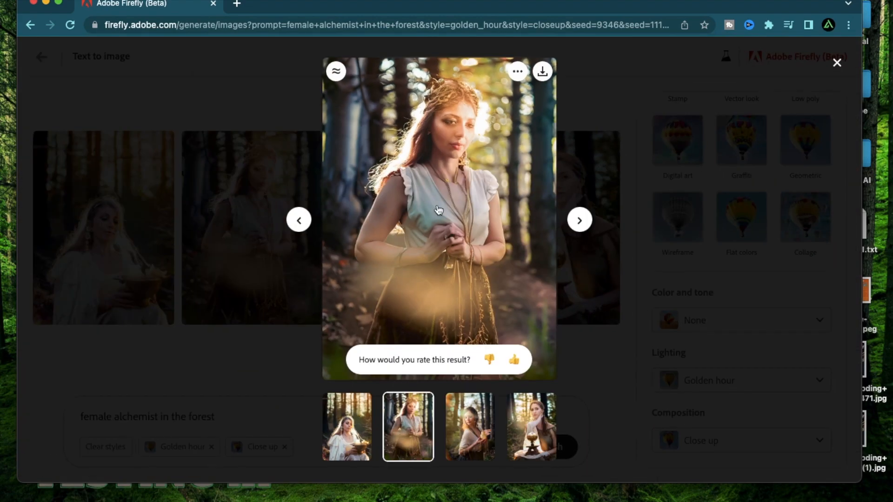
{"action": "left_click", "coordinate": [578, 163]}
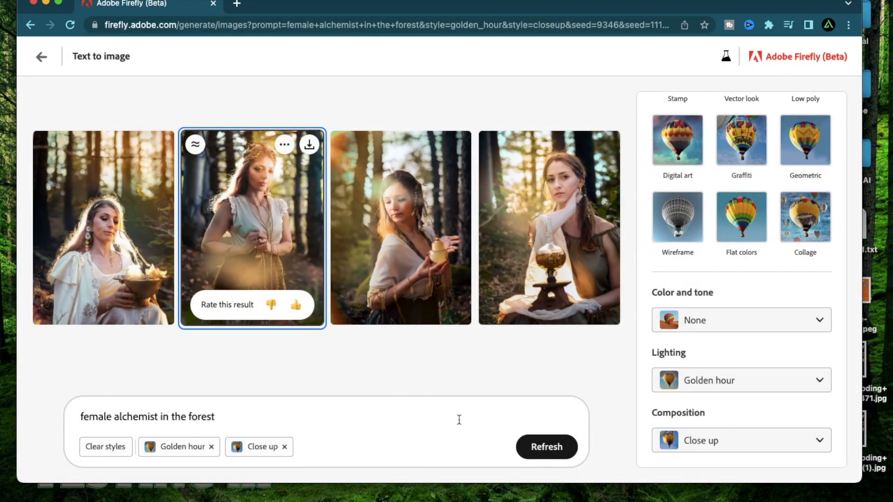
Remove the Close up and Golden hour styles, regenerate the alchemist images with content type Art, and inspect the results up close
{"action": "scroll", "coordinate": [645, 229], "scroll_direction": "up", "scroll_amount": 10}
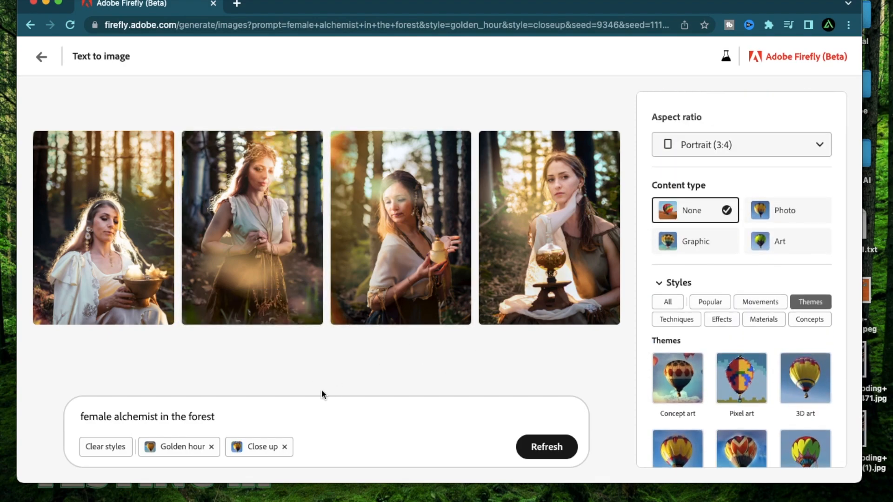
{"action": "left_click", "coordinate": [284, 447]}
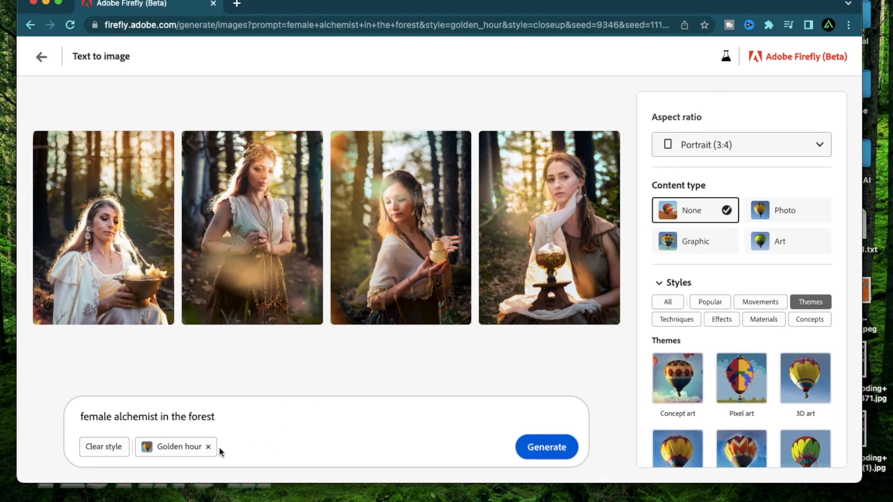
{"action": "left_click", "coordinate": [208, 447]}
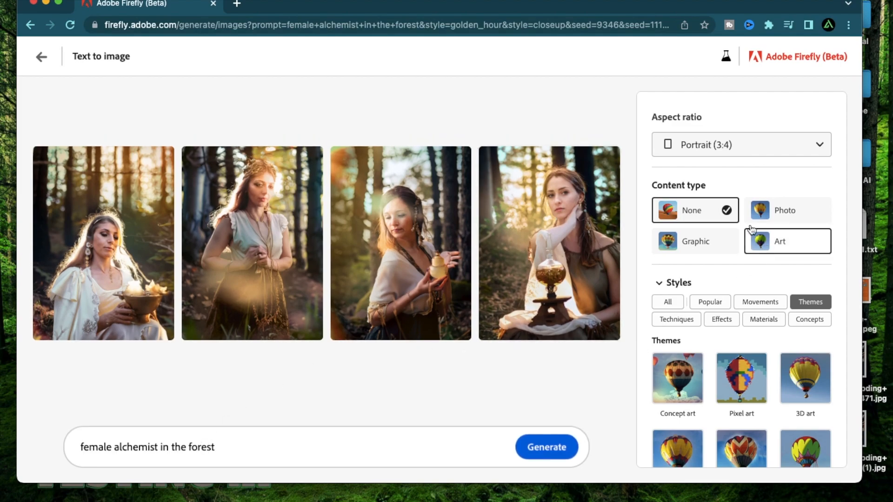
{"action": "left_click", "coordinate": [787, 249]}
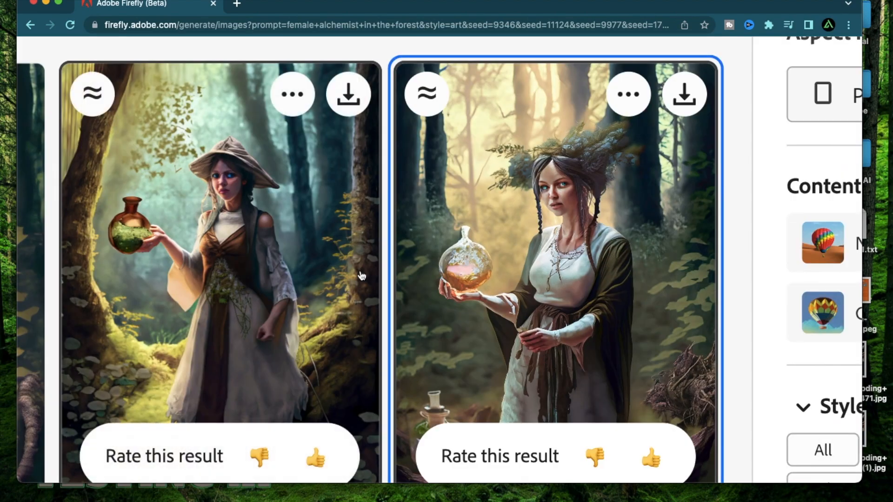
{"action": "scroll", "coordinate": [360, 275], "scroll_direction": "left", "scroll_amount": 3}
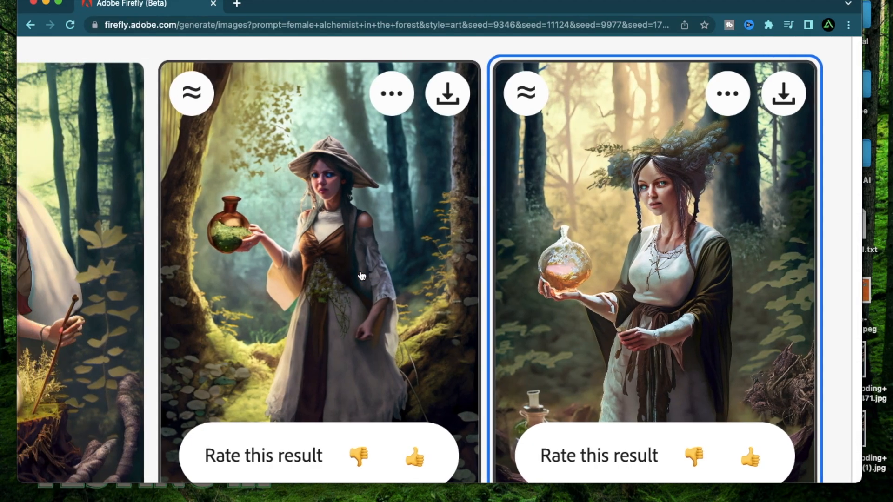
{"action": "scroll", "coordinate": [361, 276], "scroll_direction": "left", "scroll_amount": 10}
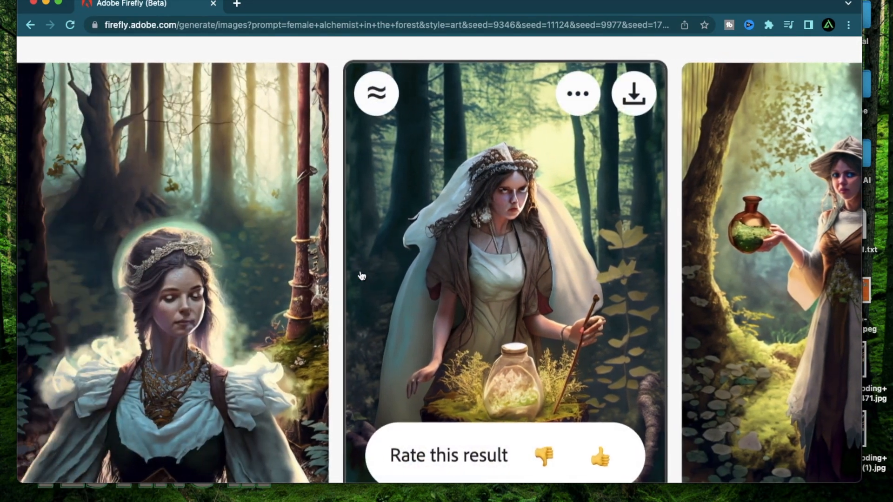
{"action": "scroll", "coordinate": [361, 276], "scroll_direction": "down", "scroll_amount": 5}
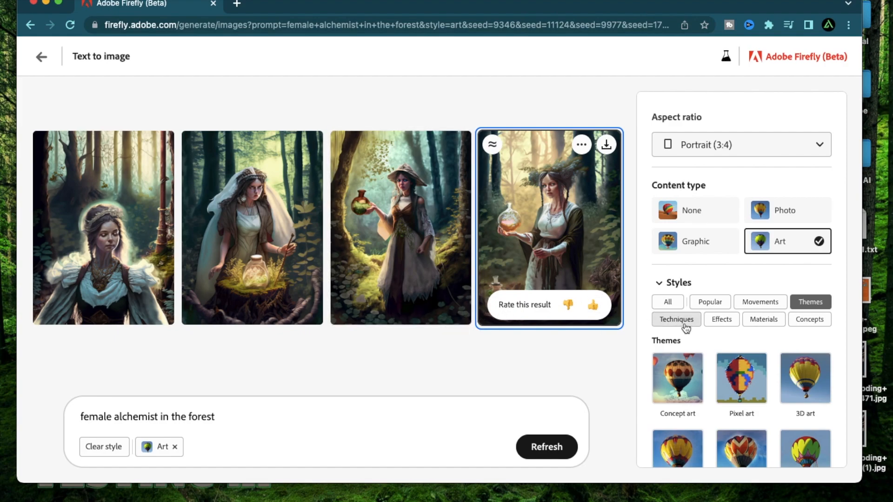
Add the popular Palette knife style, regenerate the alchemist images and view the first one enlarged
{"action": "scroll", "coordinate": [754, 395], "scroll_direction": "down", "scroll_amount": 5}
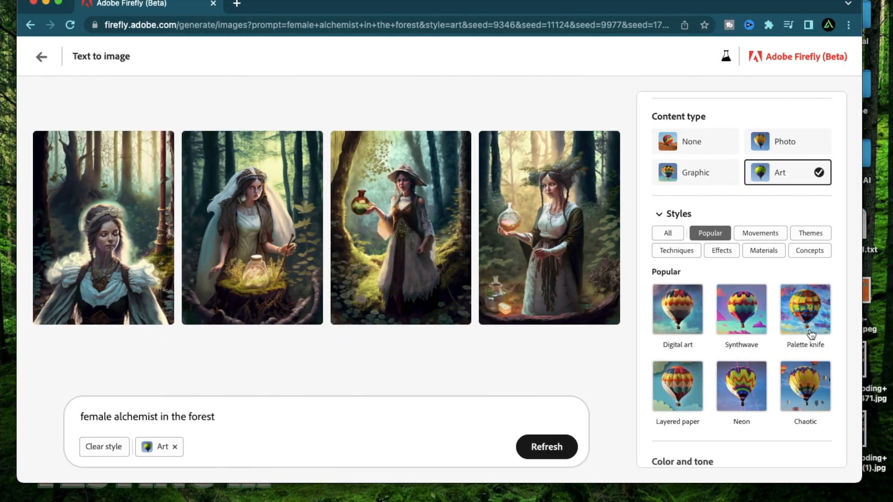
{"action": "left_click", "coordinate": [812, 334]}
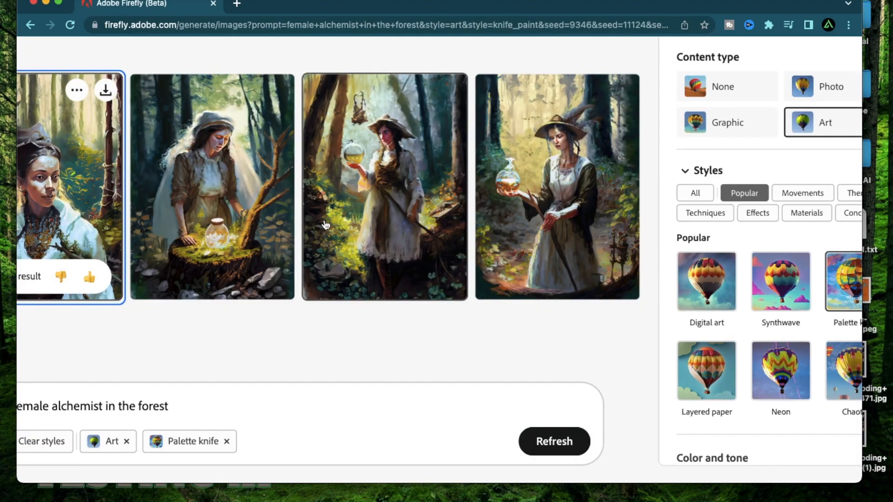
{"action": "left_click", "coordinate": [46, 183]}
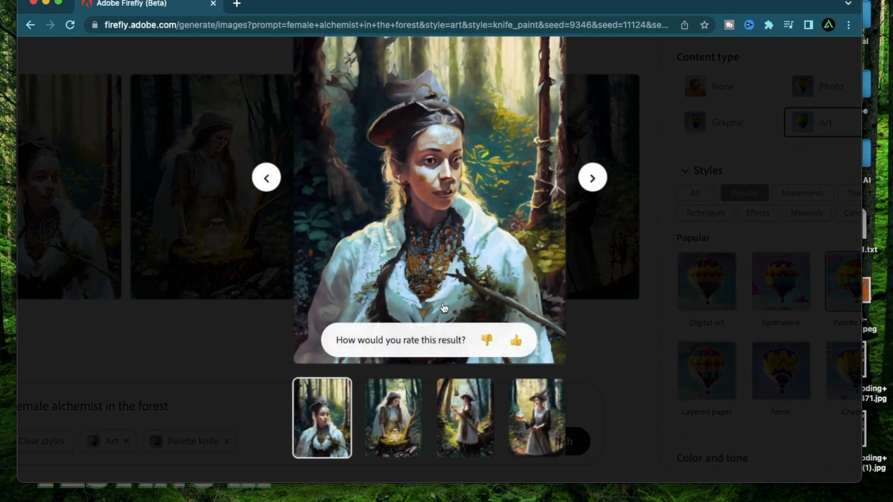
Enlarge the second palette-knife image and examine the woman, the glass jar and the mossy stump in detail
{"action": "left_click", "coordinate": [391, 415]}
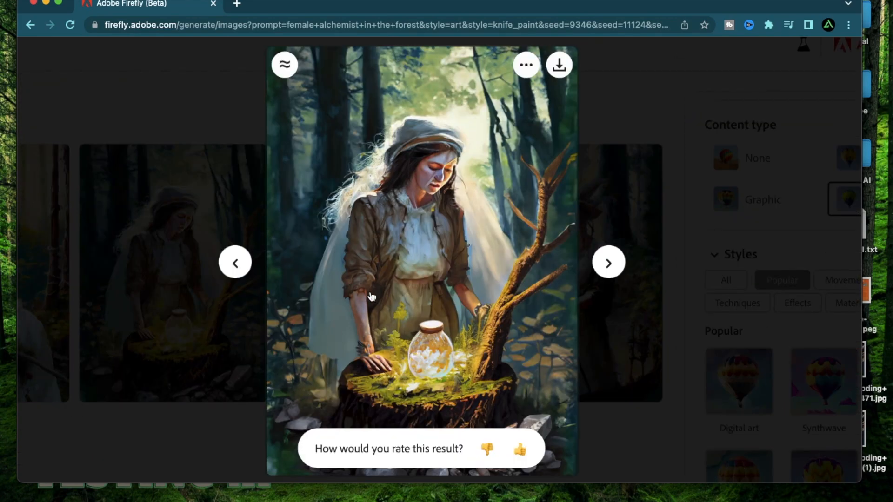
{"action": "scroll", "coordinate": [371, 297], "scroll_direction": "up", "scroll_amount": 5}
{"action": "scroll", "coordinate": [371, 296], "scroll_direction": "down", "scroll_amount": 3}
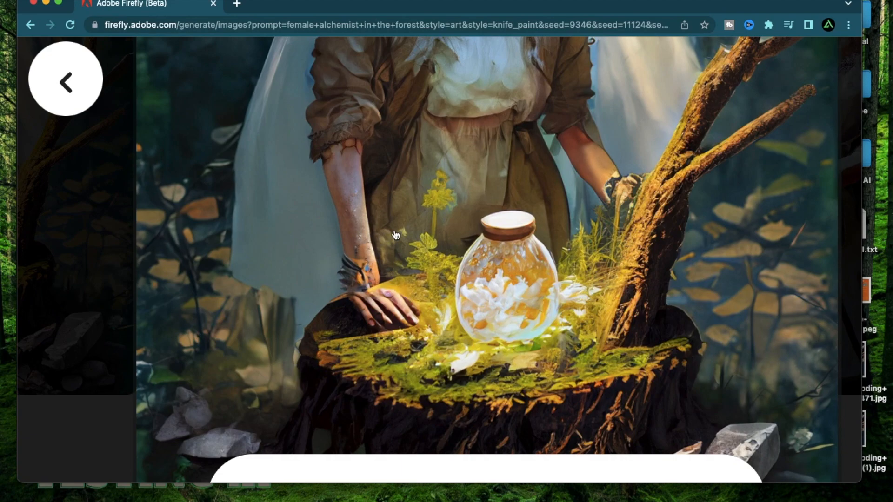
{"action": "scroll", "coordinate": [663, 279], "scroll_direction": "down", "scroll_amount": 1}
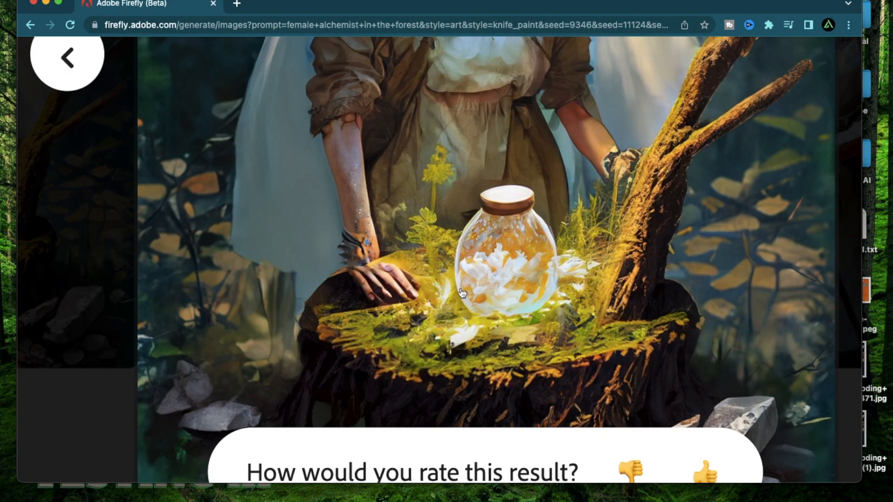
{"action": "scroll", "coordinate": [503, 261], "scroll_direction": "down", "scroll_amount": 5}
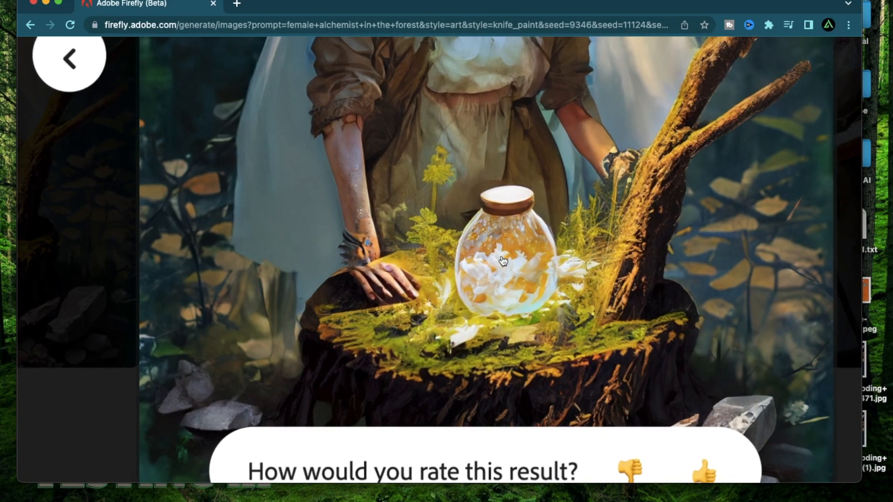
{"action": "scroll", "coordinate": [479, 230], "scroll_direction": "up", "scroll_amount": 5}
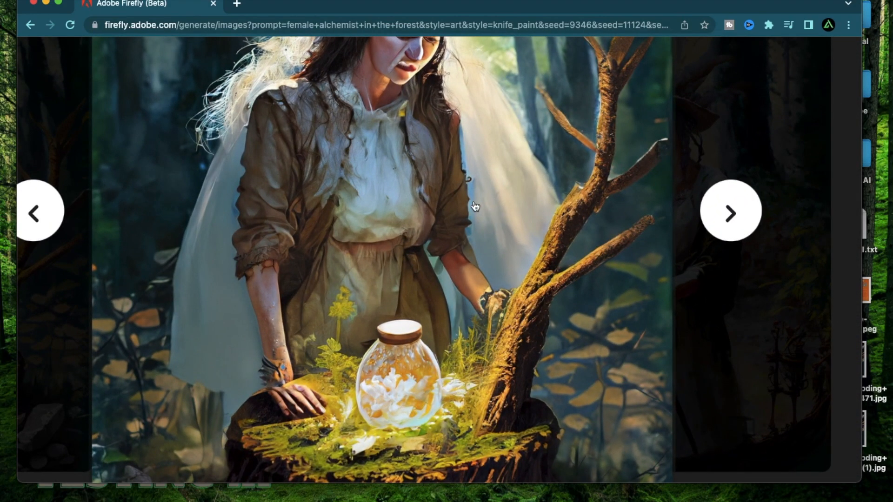
{"action": "scroll", "coordinate": [475, 207], "scroll_direction": "up", "scroll_amount": 3}
{"action": "scroll", "coordinate": [475, 207], "scroll_direction": "down", "scroll_amount": 5}
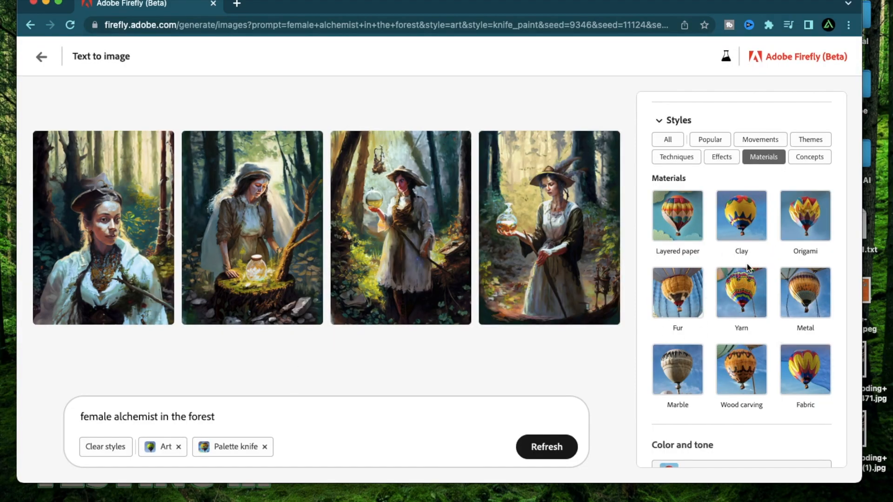
Add the Yarn material style, regenerate the alchemist images and inspect the clothing details across the results
{"action": "scroll", "coordinate": [747, 269], "scroll_direction": "up", "scroll_amount": 5}
{"action": "scroll", "coordinate": [747, 268], "scroll_direction": "down", "scroll_amount": 5}
{"action": "left_click", "coordinate": [750, 307]}
{"action": "scroll", "coordinate": [388, 271], "scroll_direction": "up", "scroll_amount": 5}
{"action": "scroll", "coordinate": [387, 271], "scroll_direction": "left", "scroll_amount": 5}
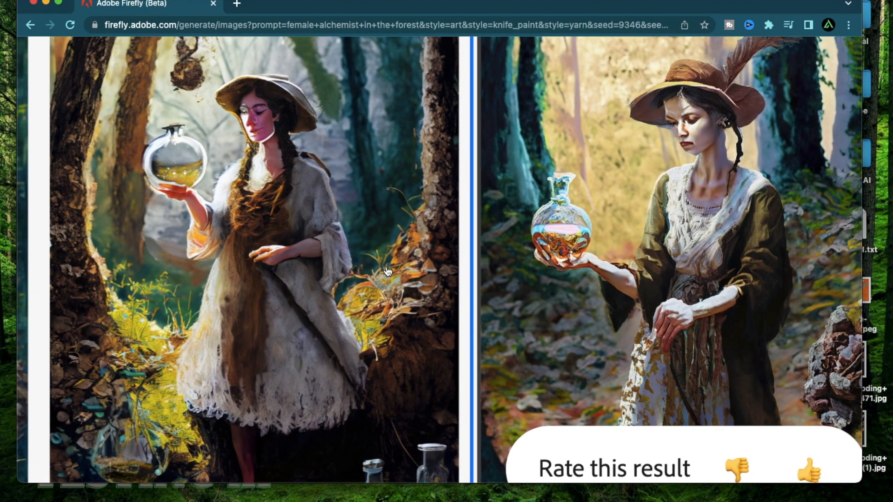
{"action": "scroll", "coordinate": [387, 271], "scroll_direction": "left", "scroll_amount": 10}
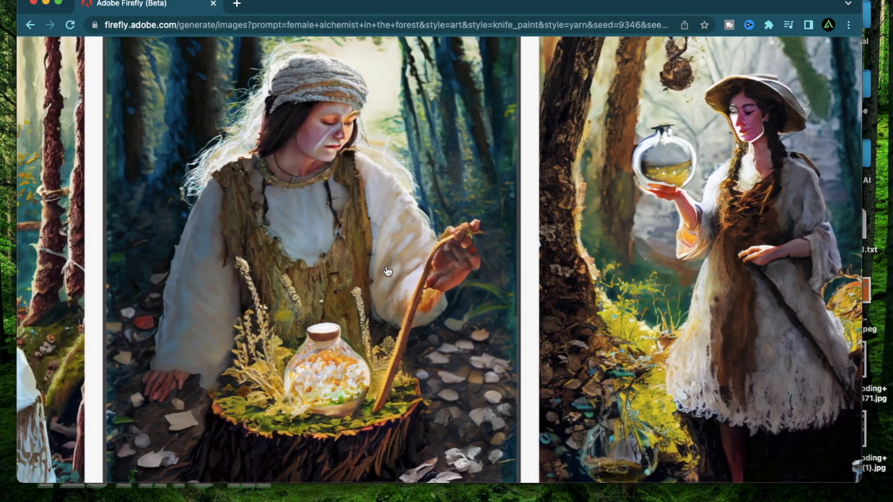
{"action": "scroll", "coordinate": [388, 271], "scroll_direction": "down", "scroll_amount": 5}
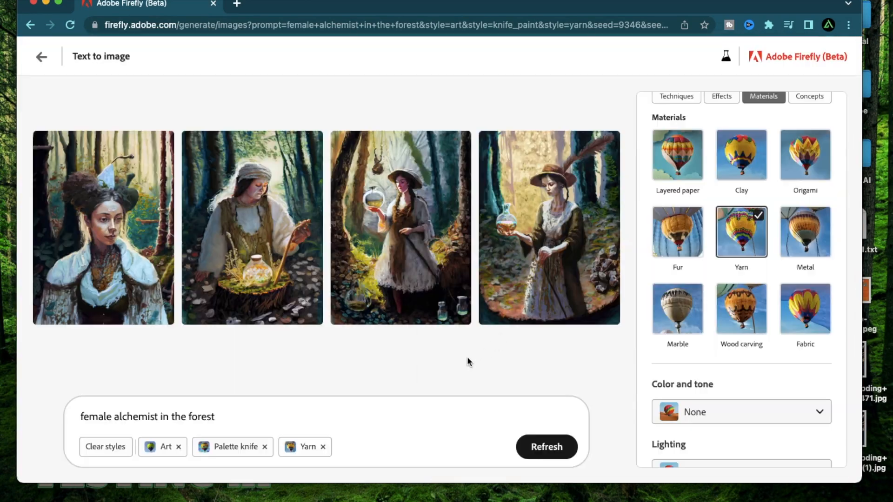
Replace the Yarn material style with Fur and regenerate the alchemist images
{"action": "left_click", "coordinate": [668, 234]}
{"action": "left_click", "coordinate": [592, 234]}
Switch to YouTube and look through the videos in the Playground AI playlist
{"action": "mouse_move", "coordinate": [535, 264]}
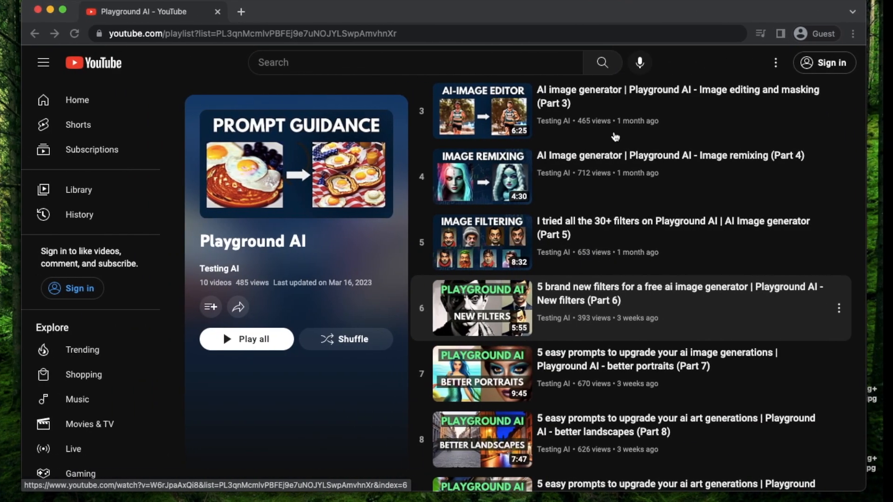
{"action": "scroll", "coordinate": [563, 237], "scroll_direction": "up", "scroll_amount": 5}
{"action": "scroll", "coordinate": [562, 186], "scroll_direction": "up", "scroll_amount": 1}
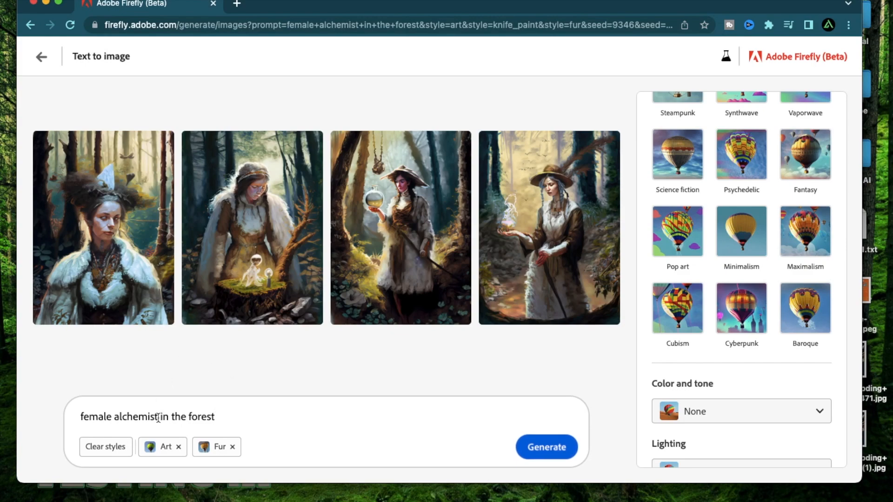
Change the prompt to "female alchemist dancing in the forest" and generate the images with the Art and Fur styles
{"action": "left_click", "coordinate": [158, 417]}
{"action": "type", "text": "dancing"}
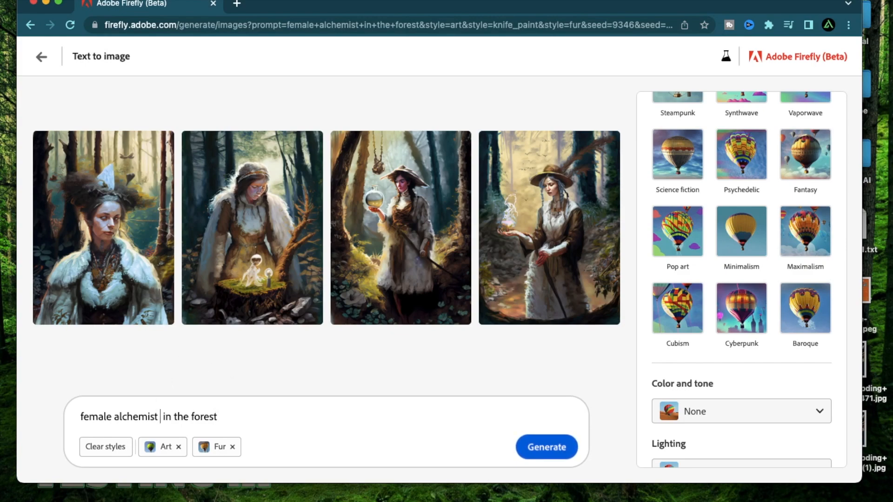
{"action": "left_click", "coordinate": [546, 446]}
{"action": "scroll", "coordinate": [632, 235], "scroll_direction": "up", "scroll_amount": 3}
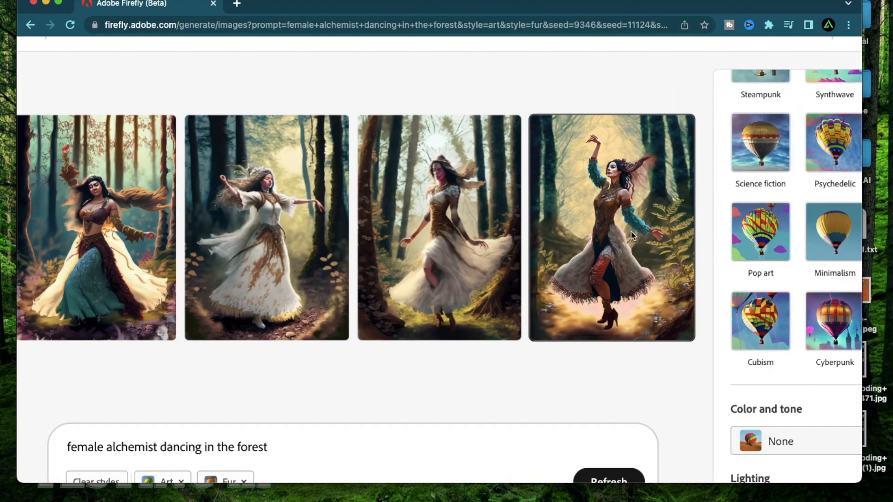
Enlarge the fourth dancing alchemist image and go back through the others to the first one
{"action": "left_click", "coordinate": [633, 235]}
{"action": "left_click", "coordinate": [320, 219]}
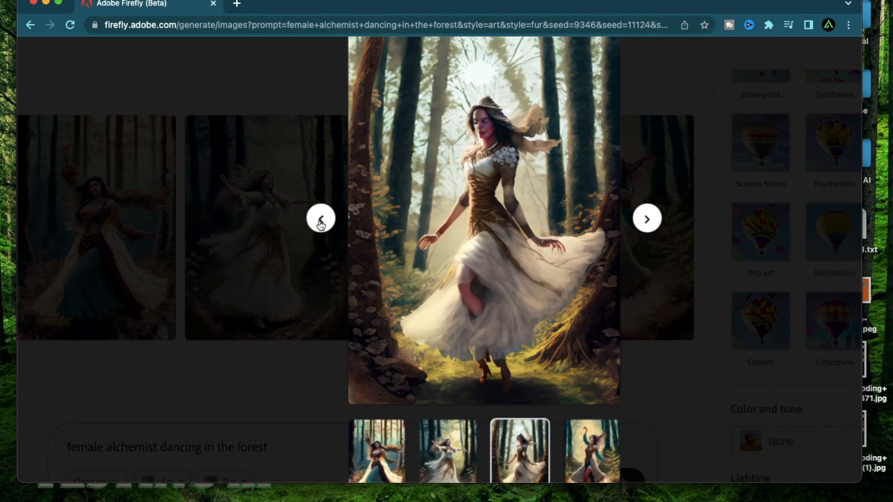
{"action": "left_click", "coordinate": [320, 220]}
{"action": "left_click", "coordinate": [321, 221]}
{"action": "mouse_move", "coordinate": [439, 203]}
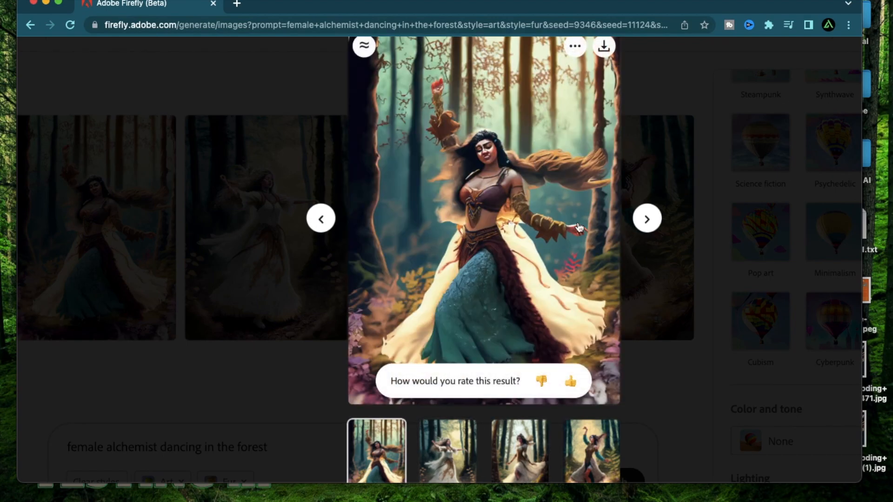
{"action": "key", "text": "super+minus"}
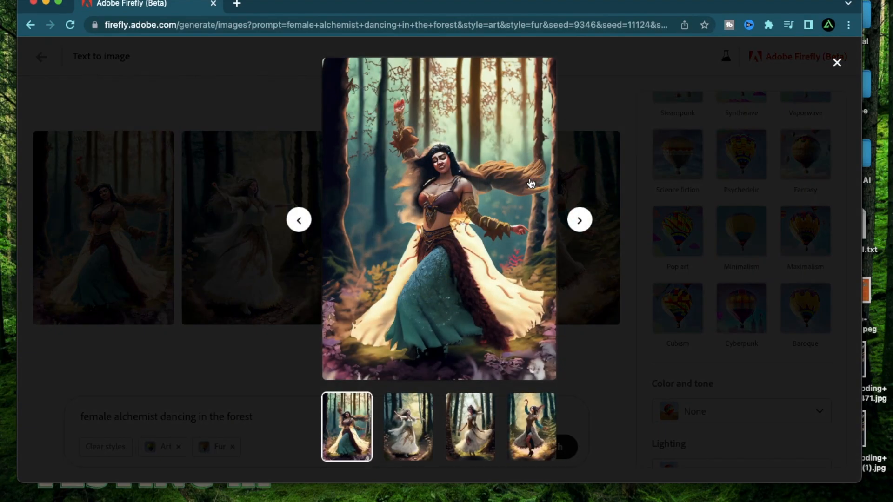
Generate images similar to the first dancing alchemist and inspect each of the variations up close
{"action": "left_click", "coordinate": [336, 72]}
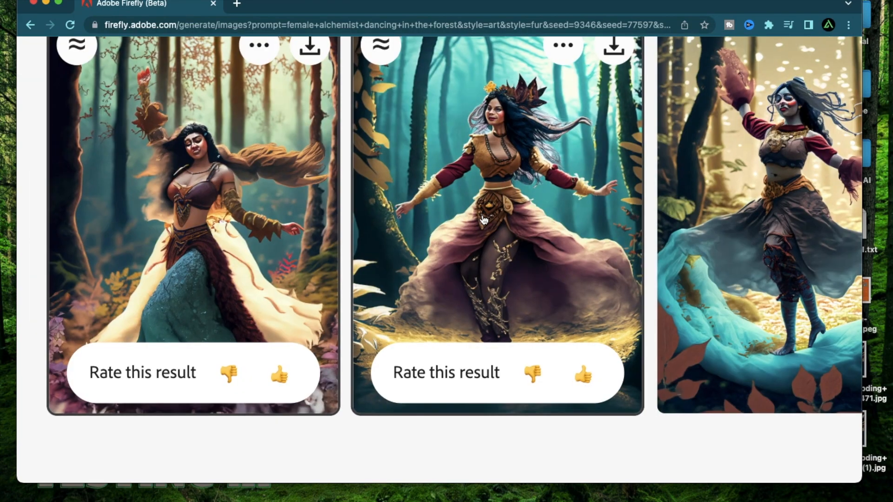
{"action": "scroll", "coordinate": [484, 220], "scroll_direction": "right", "scroll_amount": 10}
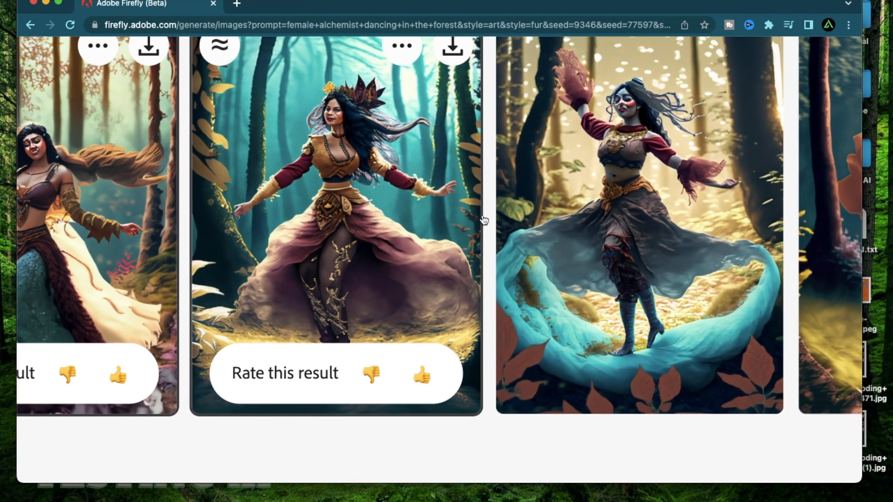
{"action": "scroll", "coordinate": [484, 219], "scroll_direction": "right", "scroll_amount": 7}
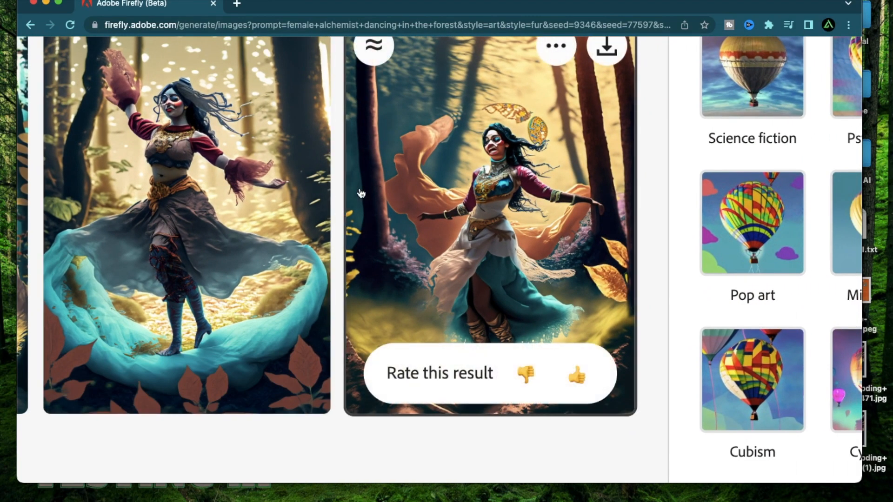
{"action": "scroll", "coordinate": [361, 193], "scroll_direction": "down", "scroll_amount": 5}
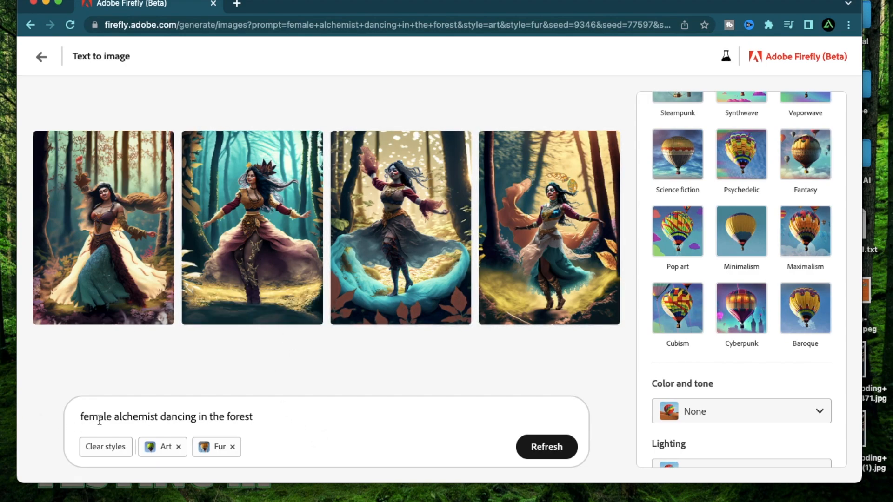
Extend the prompt with ", with a blue haze in the background", generate the images and look over the results
{"action": "type", "text": ", with a "}
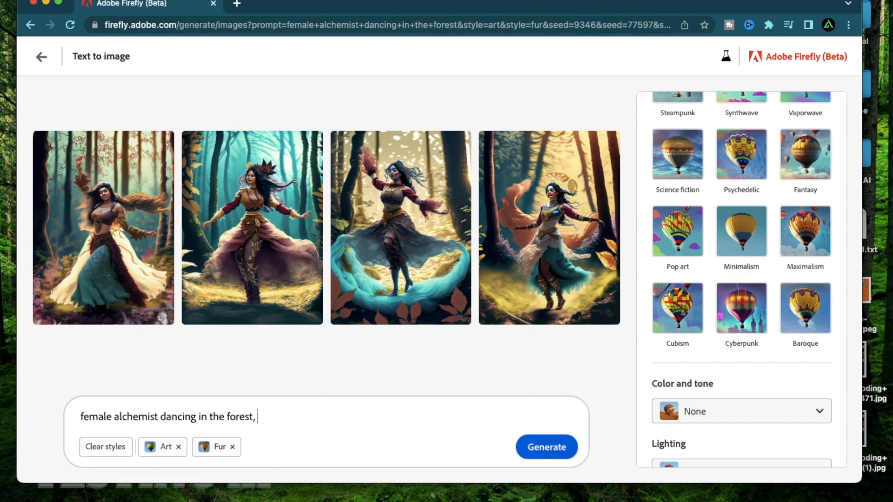
{"action": "type", "text": "blue haze in the backg"}
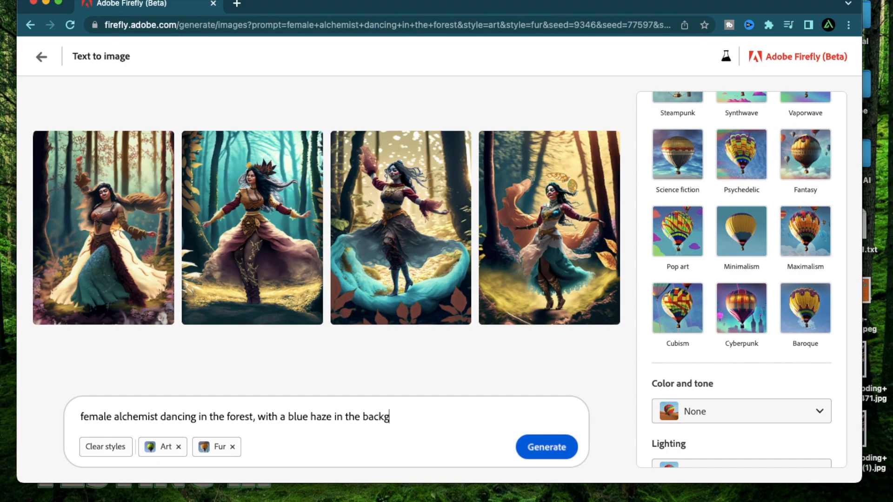
{"action": "type", "text": "round"}
{"action": "key", "text": "Return"}
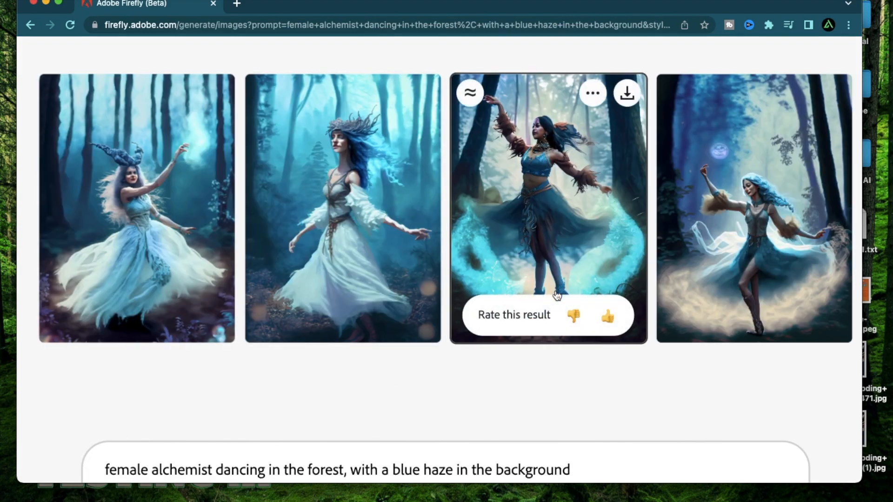
{"action": "scroll", "coordinate": [556, 296], "scroll_direction": "right", "scroll_amount": 3}
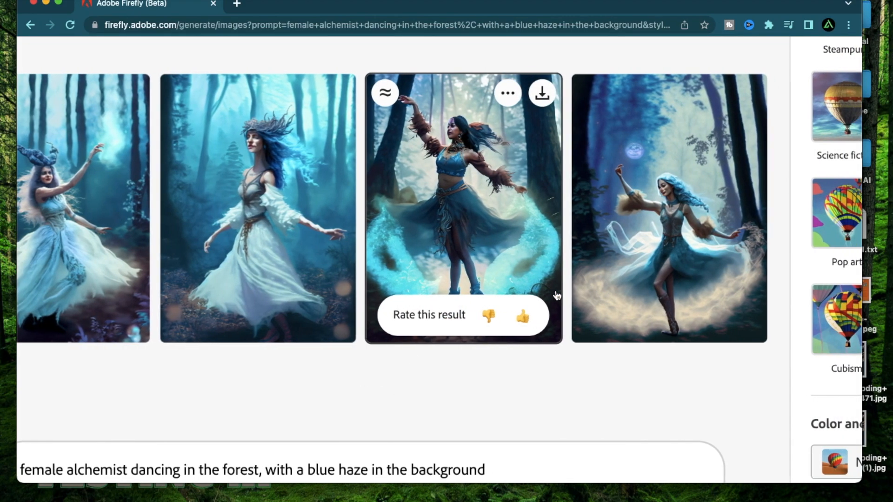
{"action": "scroll", "coordinate": [415, 393], "scroll_direction": "down", "scroll_amount": 2}
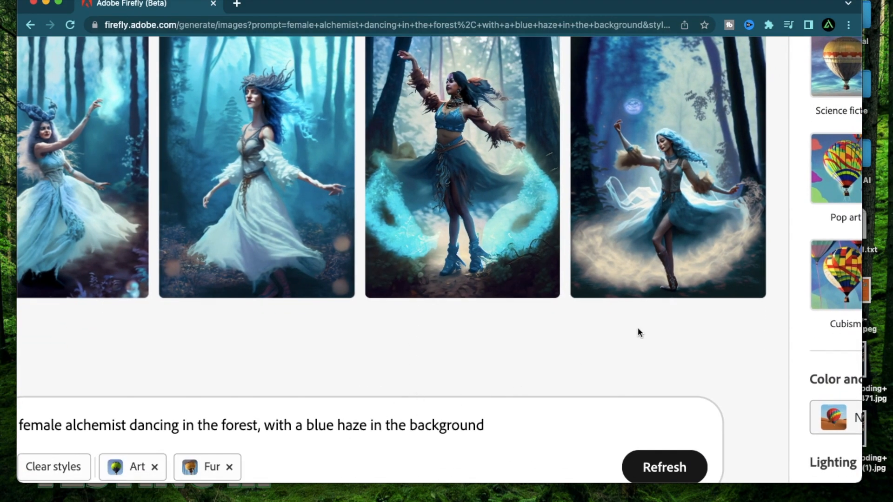
Review the content type and style options alongside the four blue-haze alchemist images and their prompt
{"action": "scroll", "coordinate": [638, 333], "scroll_direction": "right", "scroll_amount": 5}
{"action": "scroll", "coordinate": [752, 181], "scroll_direction": "up", "scroll_amount": 3}
{"action": "scroll", "coordinate": [750, 181], "scroll_direction": "up", "scroll_amount": 5}
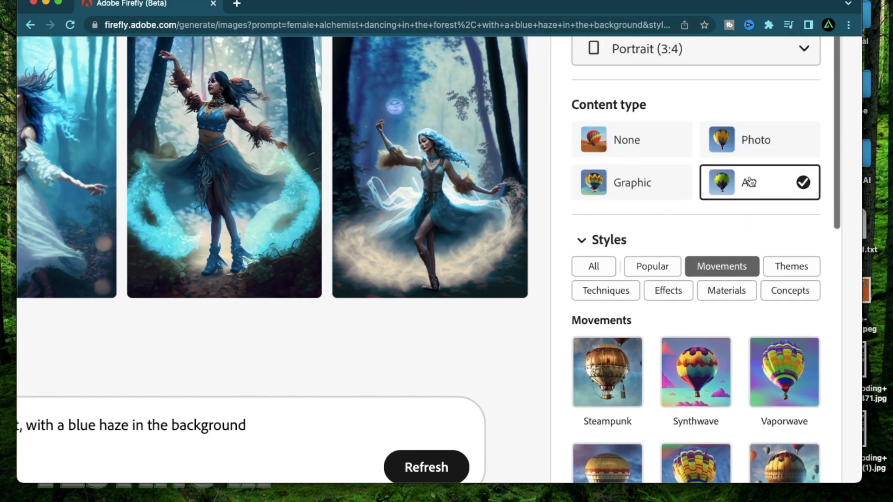
{"action": "scroll", "coordinate": [415, 392], "scroll_direction": "left", "scroll_amount": 7}
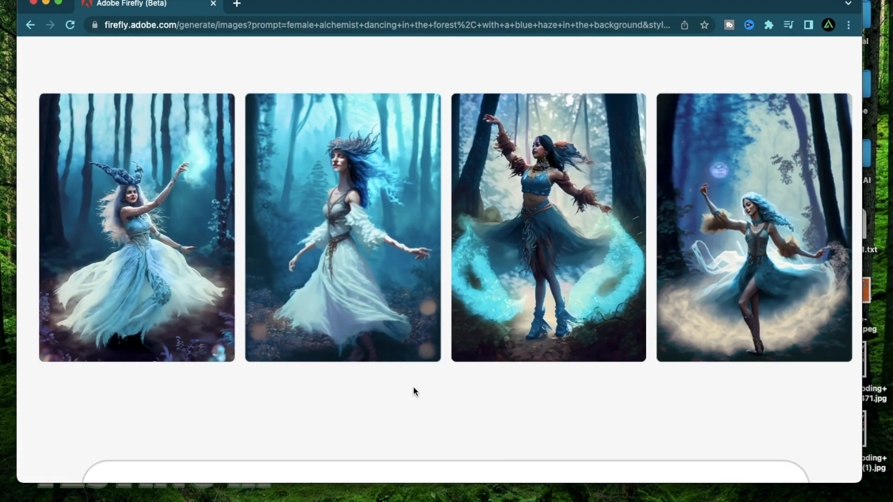
{"action": "scroll", "coordinate": [415, 390], "scroll_direction": "down", "scroll_amount": 2}
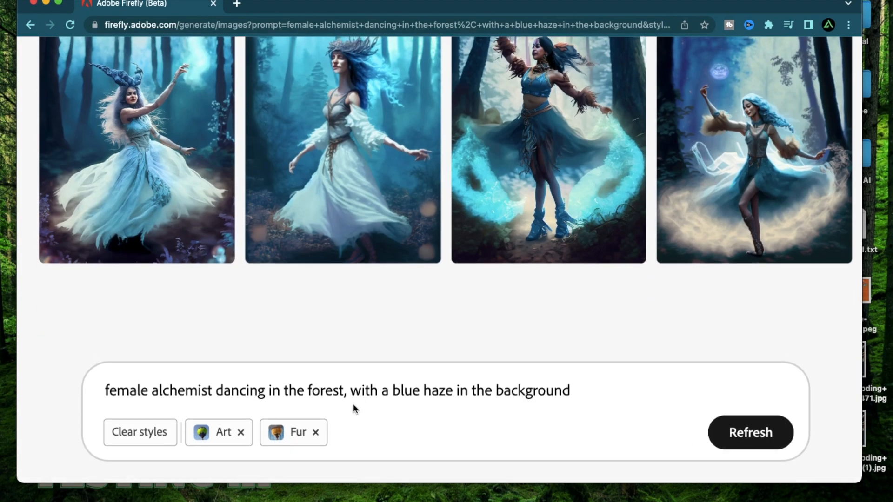
{"action": "scroll", "coordinate": [640, 270], "scroll_direction": "right", "scroll_amount": 5}
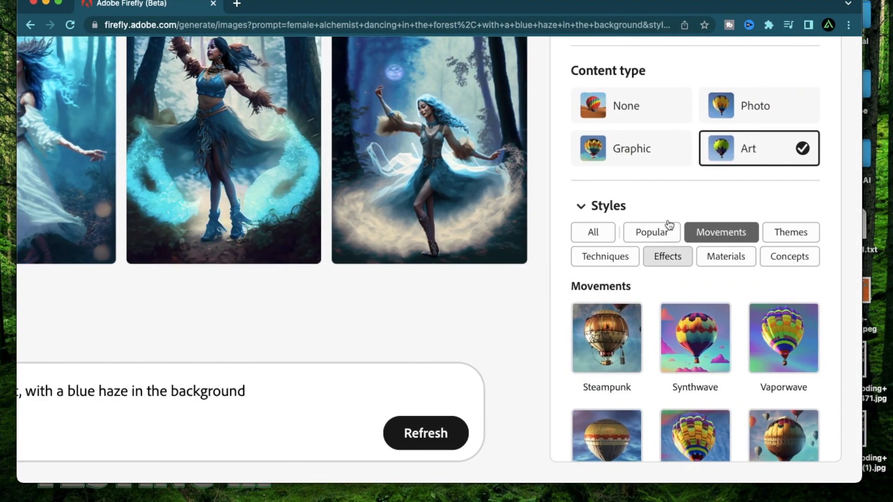
{"action": "scroll", "coordinate": [672, 309], "scroll_direction": "down", "scroll_amount": 5}
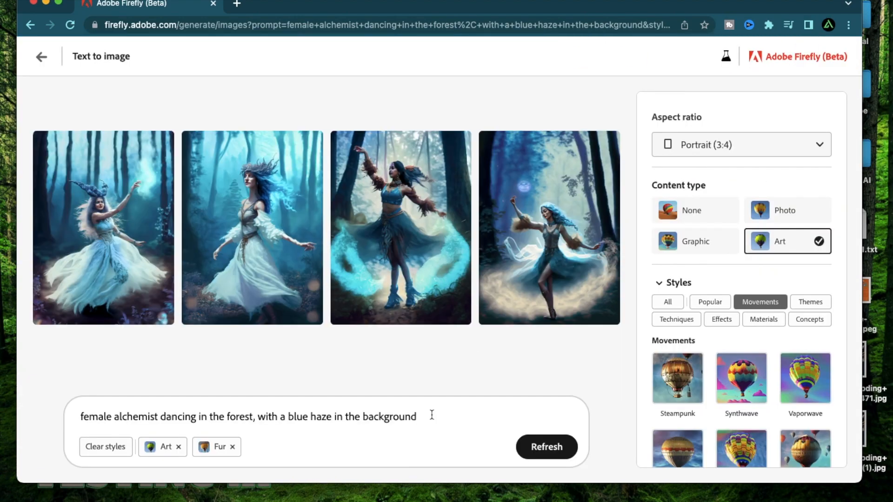
Extend the prompt with "and a cheetah" after "background" and generate the images with the Art and Fur styles
{"action": "type", "text": ","}
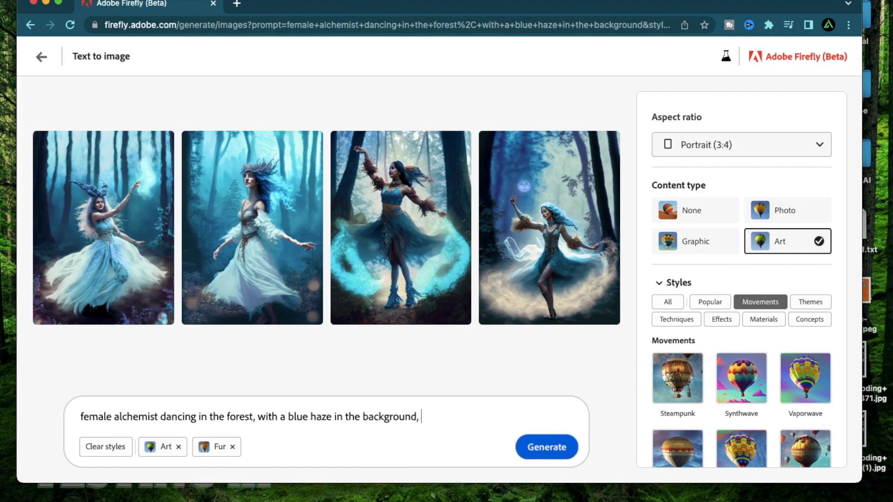
{"action": "key", "text": "BackSpace"}
{"action": "key", "text": "BackSpace"}
{"action": "type", "text": "and a cheetah"}
{"action": "key", "text": "Return"}
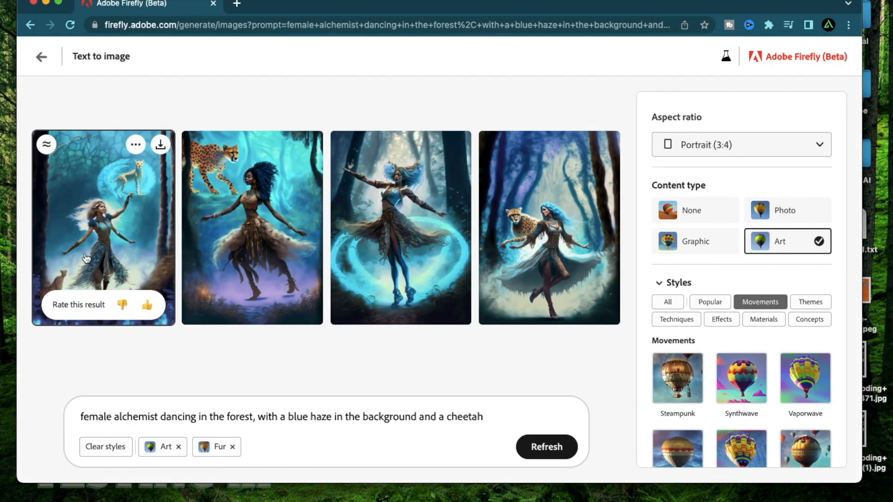
Enlarge the first alchemist image with the cheetah and inspect the dancer's hands and the animals up close
{"action": "left_click", "coordinate": [84, 255]}
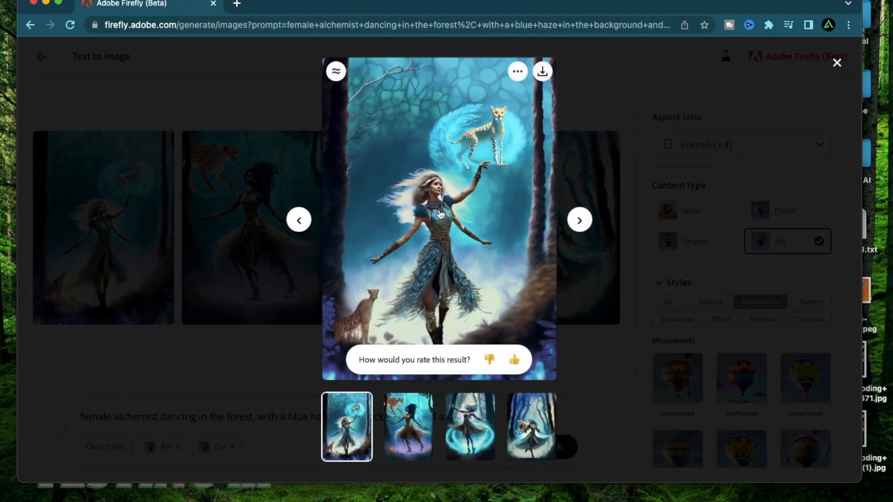
{"action": "left_click", "coordinate": [417, 243]}
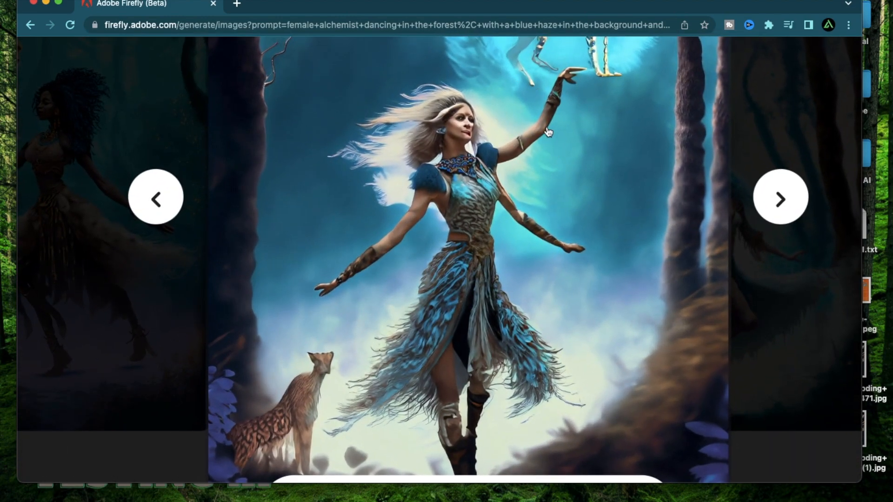
{"action": "scroll", "coordinate": [549, 133], "scroll_direction": "up", "scroll_amount": 3}
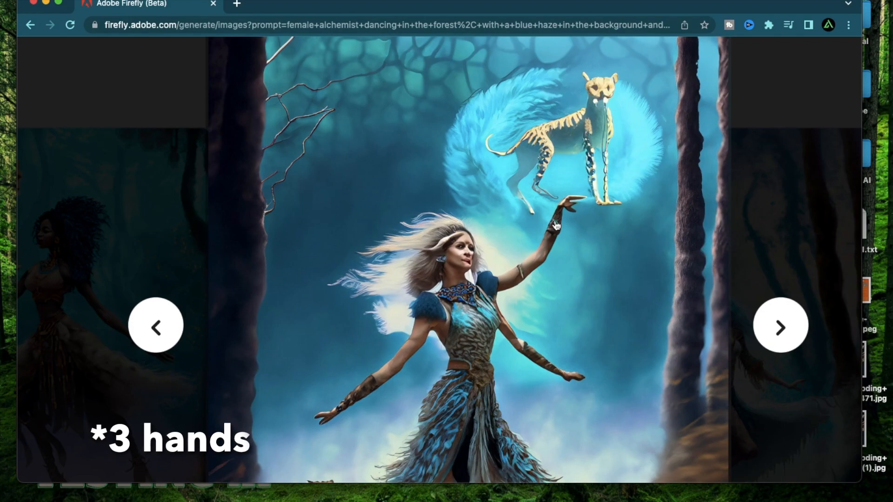
{"action": "scroll", "coordinate": [636, 121], "scroll_direction": "up", "scroll_amount": 3}
{"action": "scroll", "coordinate": [636, 120], "scroll_direction": "down", "scroll_amount": 4}
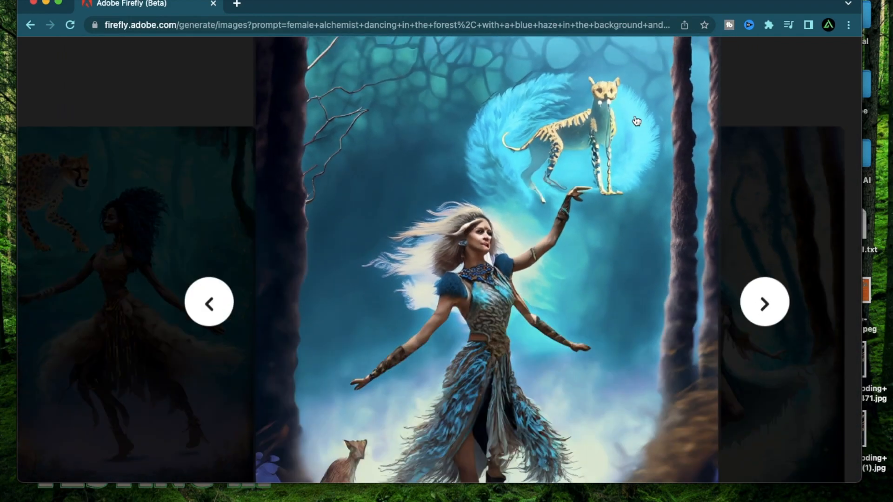
{"action": "scroll", "coordinate": [636, 121], "scroll_direction": "down", "scroll_amount": 3}
Go to the second cheetah image, inspect the cheetah and the dancer up close, and return to the results
{"action": "left_click", "coordinate": [579, 220]}
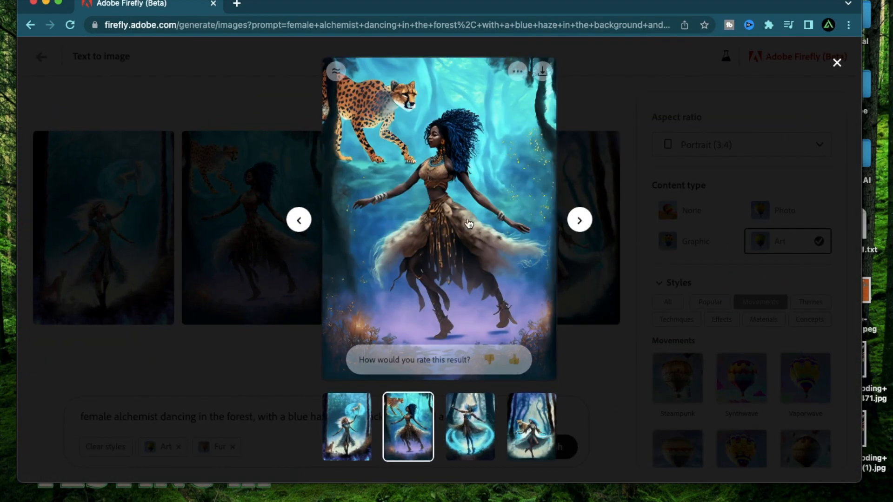
{"action": "scroll", "coordinate": [416, 170], "scroll_direction": "up", "scroll_amount": 5}
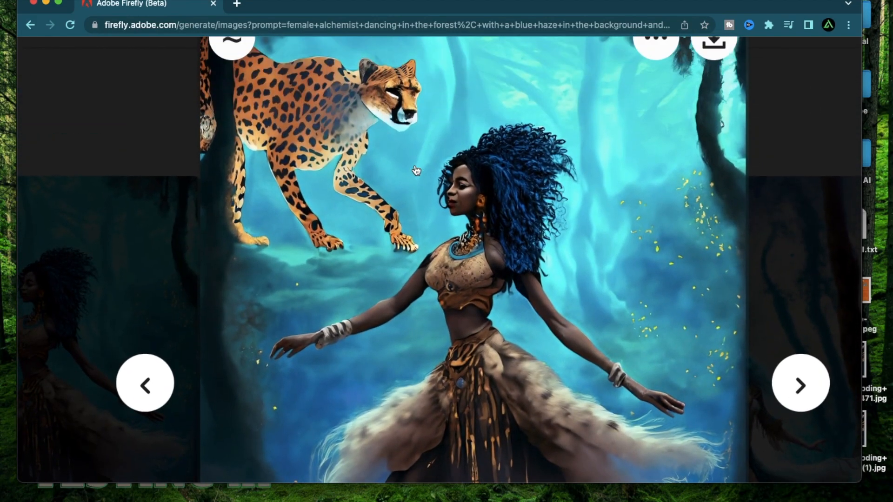
{"action": "scroll", "coordinate": [416, 171], "scroll_direction": "down", "scroll_amount": 5}
{"action": "scroll", "coordinate": [467, 172], "scroll_direction": "up", "scroll_amount": 5}
{"action": "scroll", "coordinate": [466, 173], "scroll_direction": "down", "scroll_amount": 5}
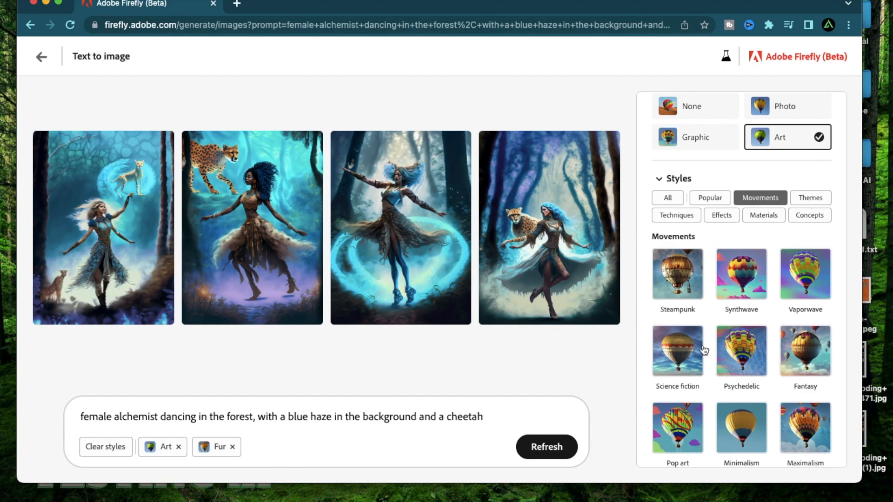
Look through the Movements styles and the color and tone, lighting and composition settings available for the cheetah images
{"action": "scroll", "coordinate": [703, 352], "scroll_direction": "down", "scroll_amount": 3}
{"action": "scroll", "coordinate": [701, 354], "scroll_direction": "down", "scroll_amount": 3}
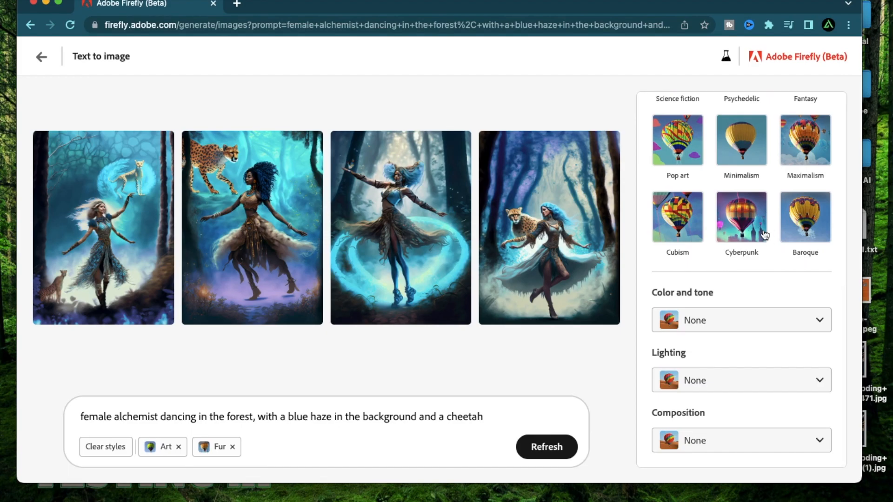
{"action": "scroll", "coordinate": [765, 236], "scroll_direction": "up", "scroll_amount": 5}
{"action": "scroll", "coordinate": [607, 264], "scroll_direction": "right", "scroll_amount": 3}
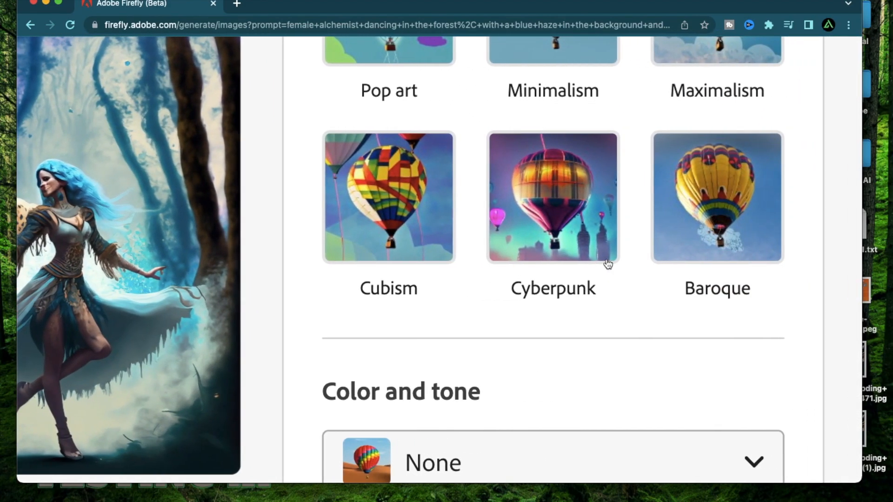
{"action": "scroll", "coordinate": [492, 299], "scroll_direction": "down", "scroll_amount": 3}
{"action": "scroll", "coordinate": [490, 298], "scroll_direction": "left", "scroll_amount": 10}
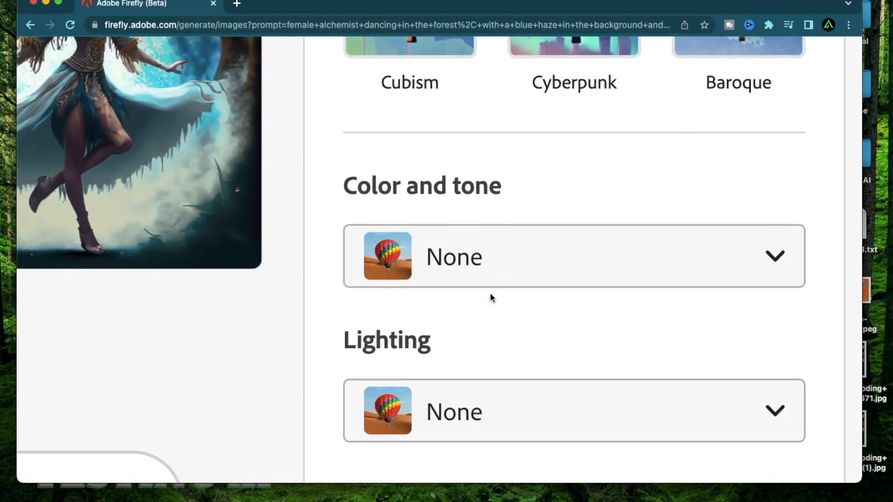
{"action": "scroll", "coordinate": [491, 297], "scroll_direction": "down", "scroll_amount": 5}
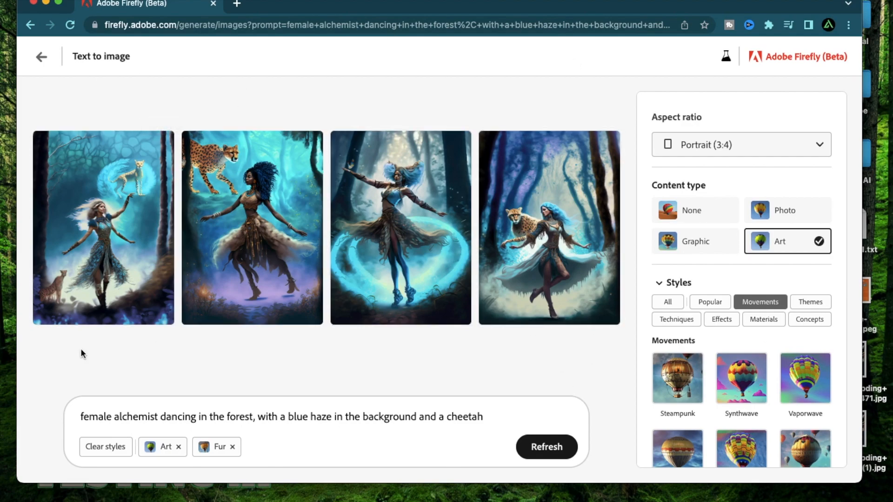
{"action": "scroll", "coordinate": [669, 279], "scroll_direction": "down", "scroll_amount": 9}
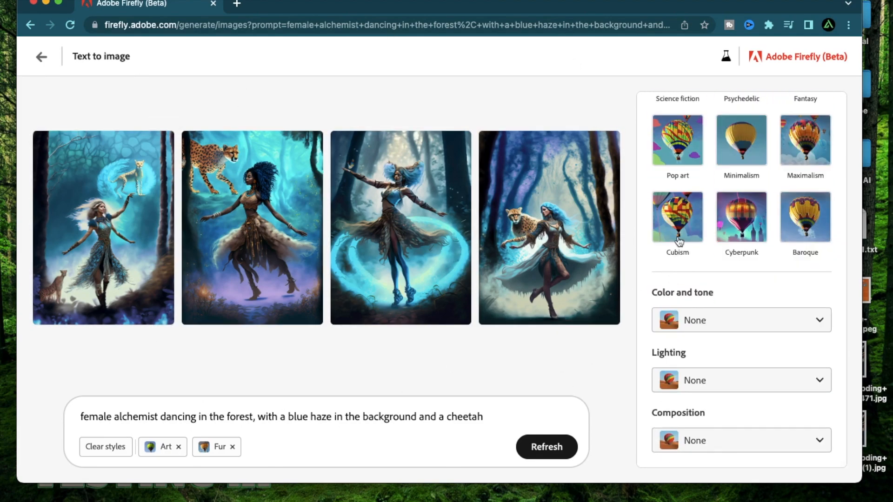
{"action": "scroll", "coordinate": [679, 241], "scroll_direction": "up", "scroll_amount": 8}
{"action": "scroll", "coordinate": [678, 242], "scroll_direction": "up", "scroll_amount": 2}
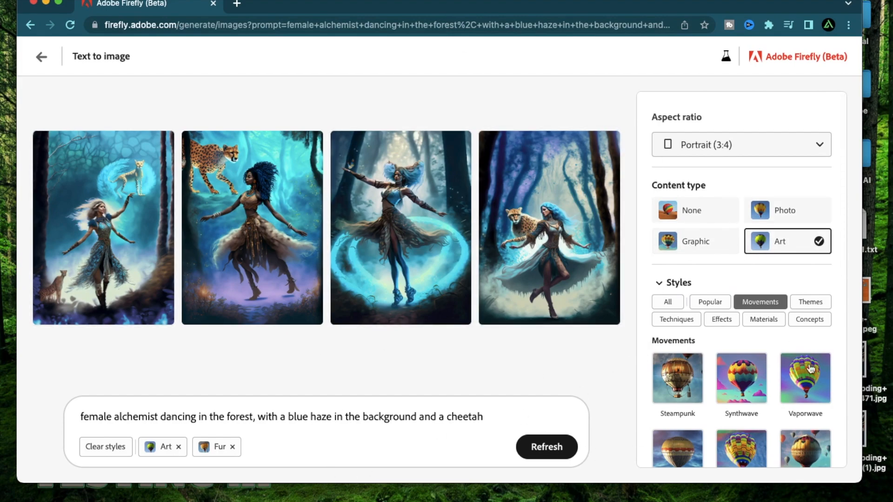
{"action": "scroll", "coordinate": [741, 336], "scroll_direction": "down", "scroll_amount": 10}
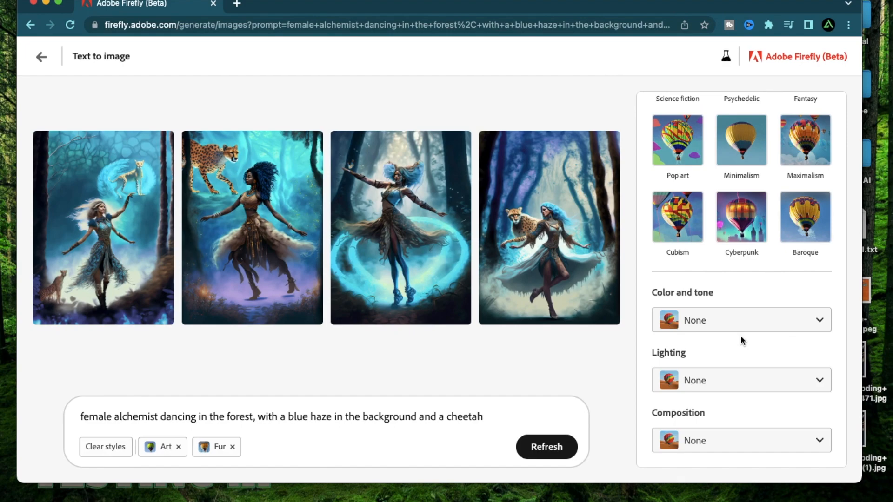